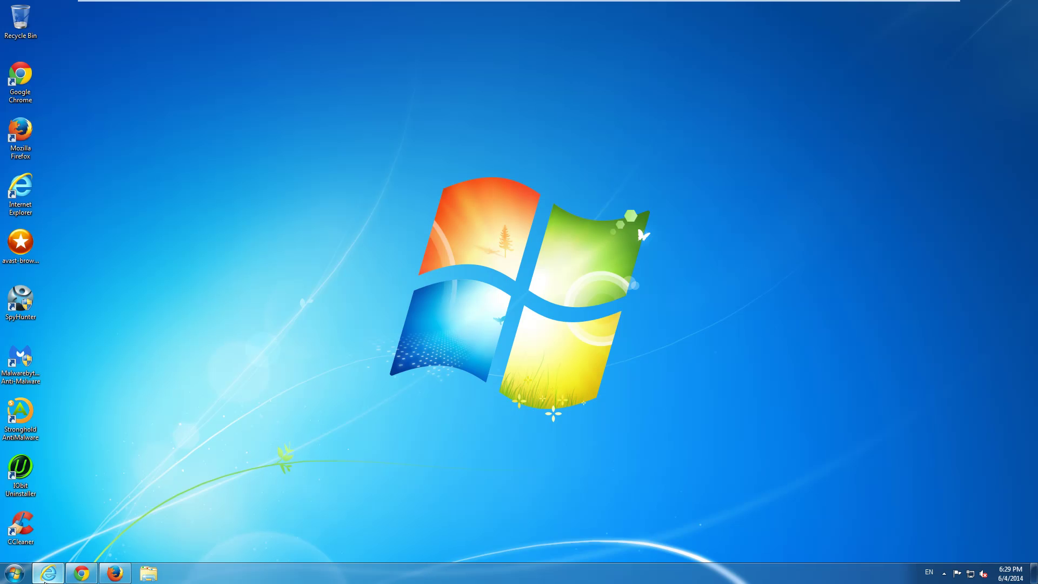
- Check the hijacked start pages in Internet Explorer and Chrome, then close both browsers
click(48, 573)
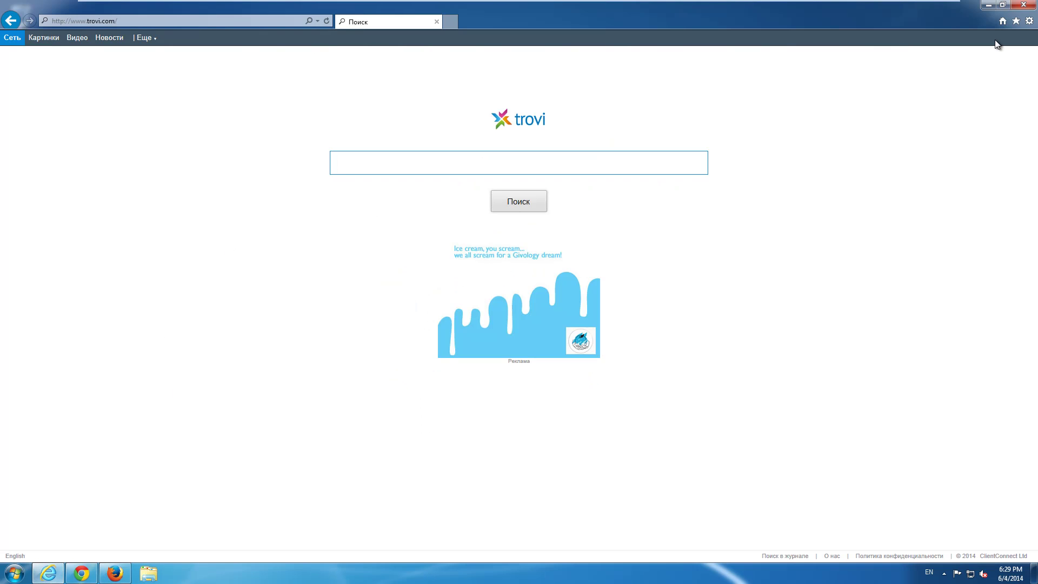
click(1004, 6)
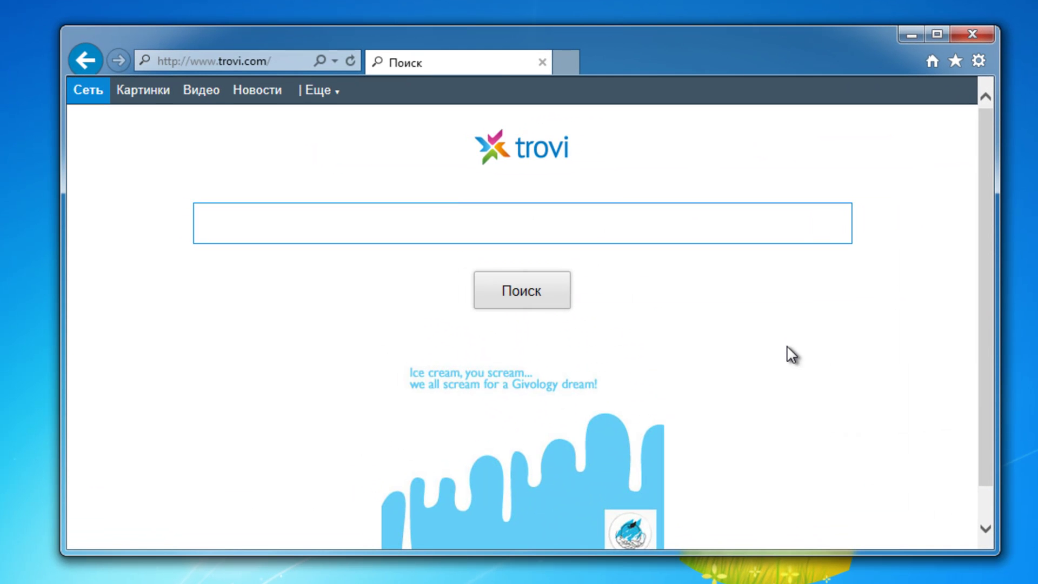
drag(996, 554, 1019, 567)
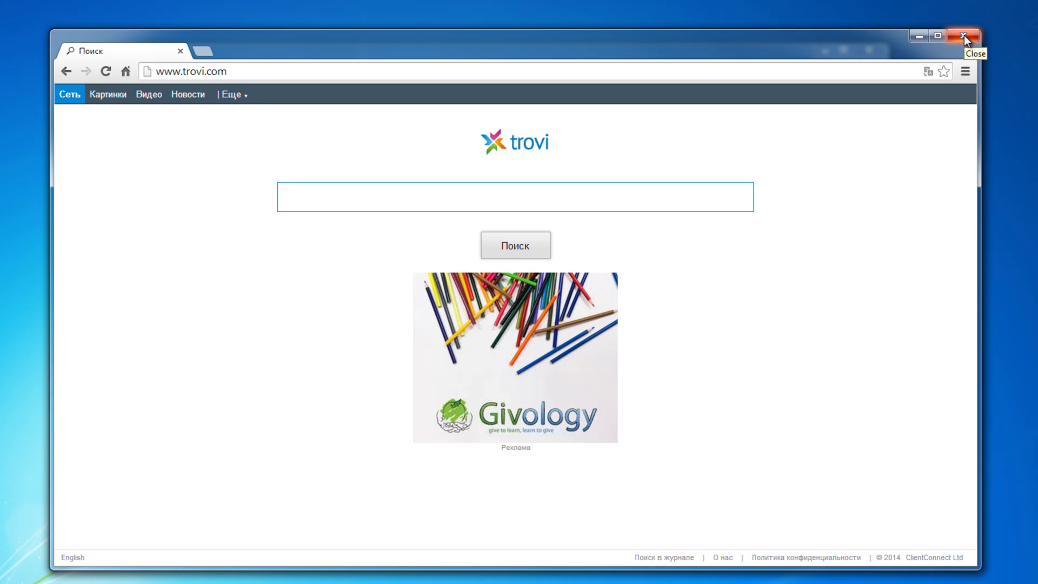
click(964, 35)
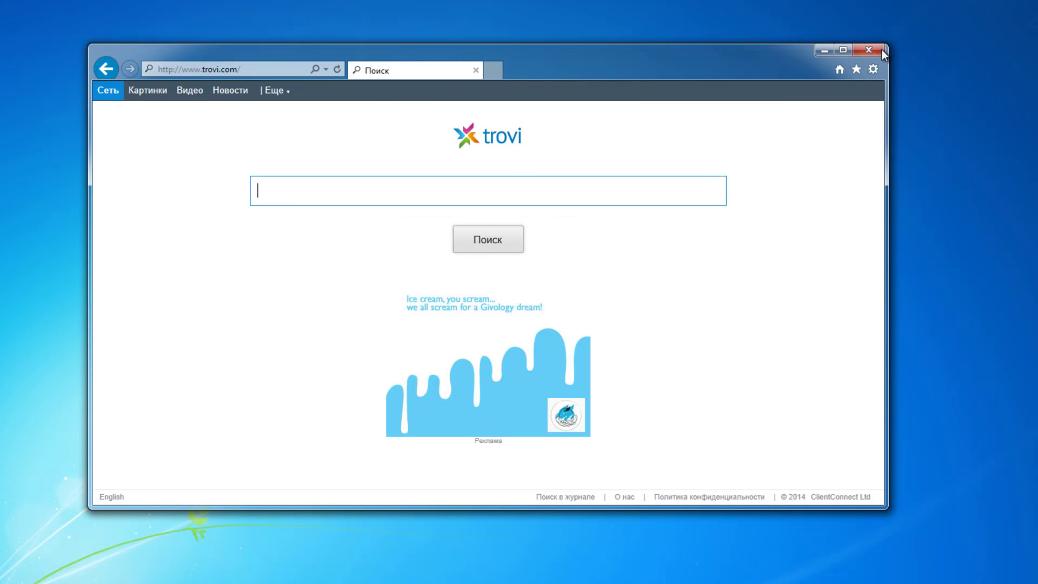
click(876, 51)
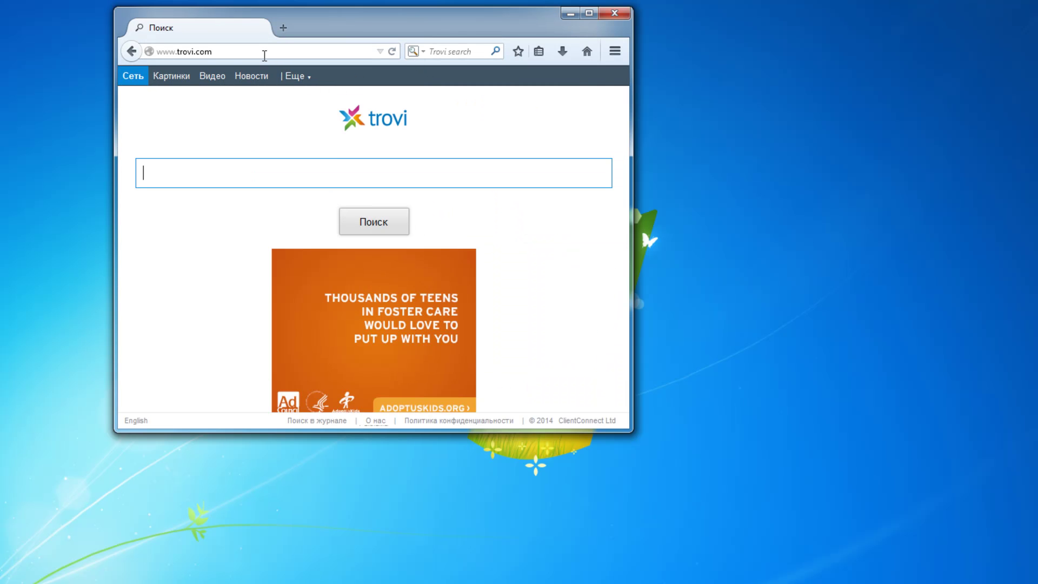
- Reload Firefox's Trovi start page, inspect its installed search engines, then close Firefox
click(265, 51)
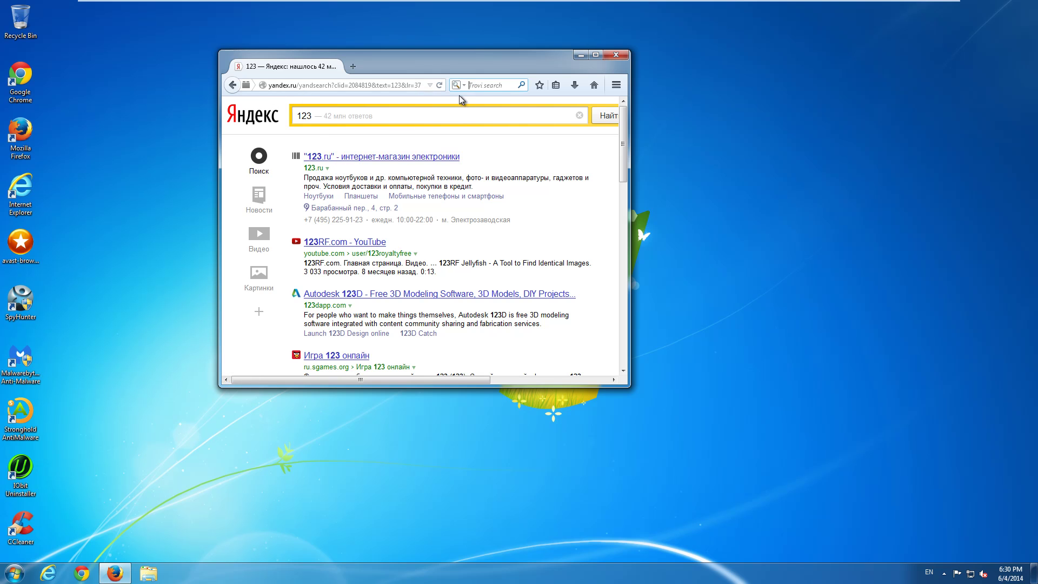
key(Return)
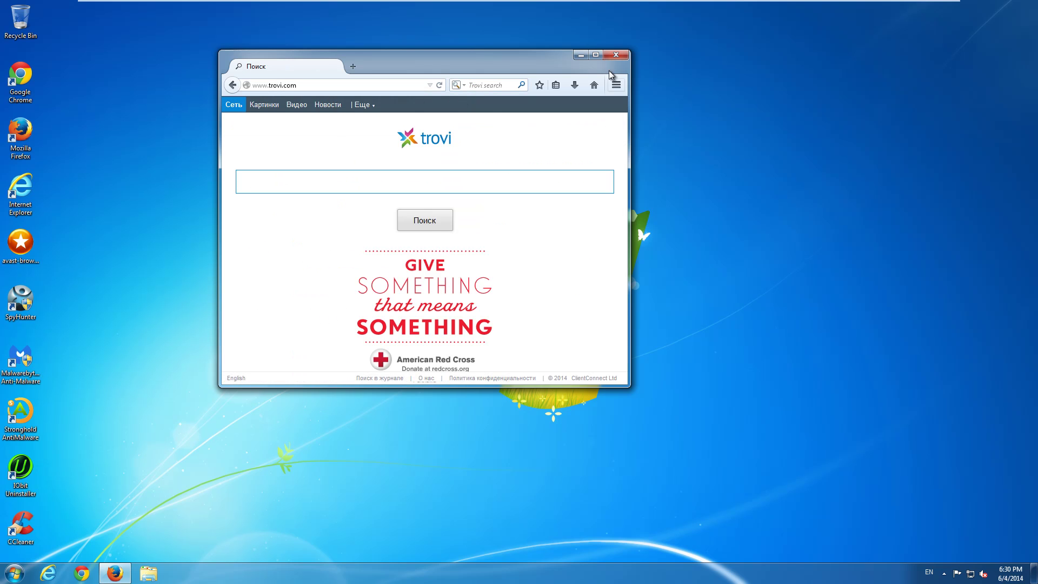
click(596, 57)
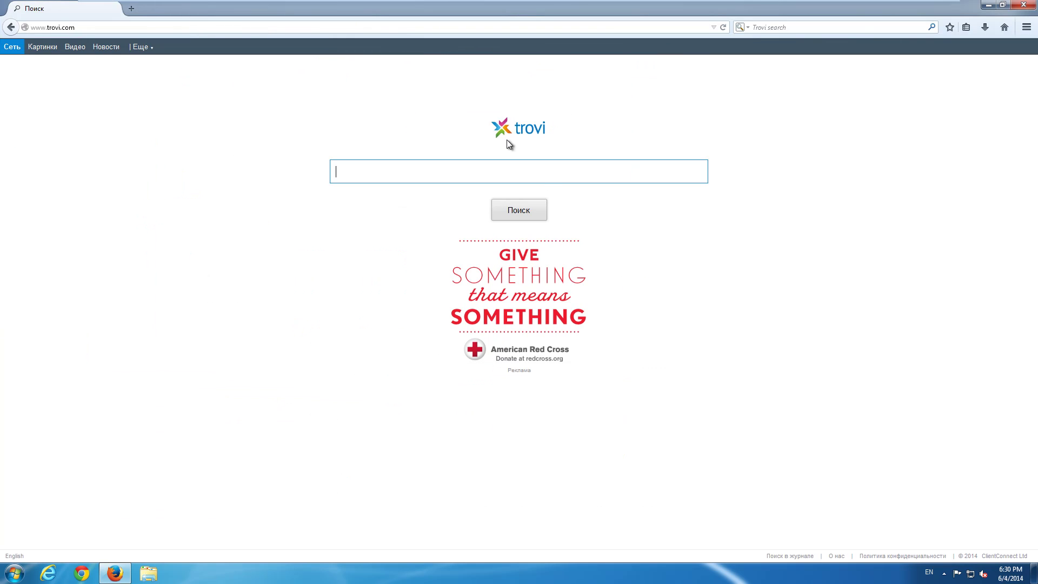
click(781, 70)
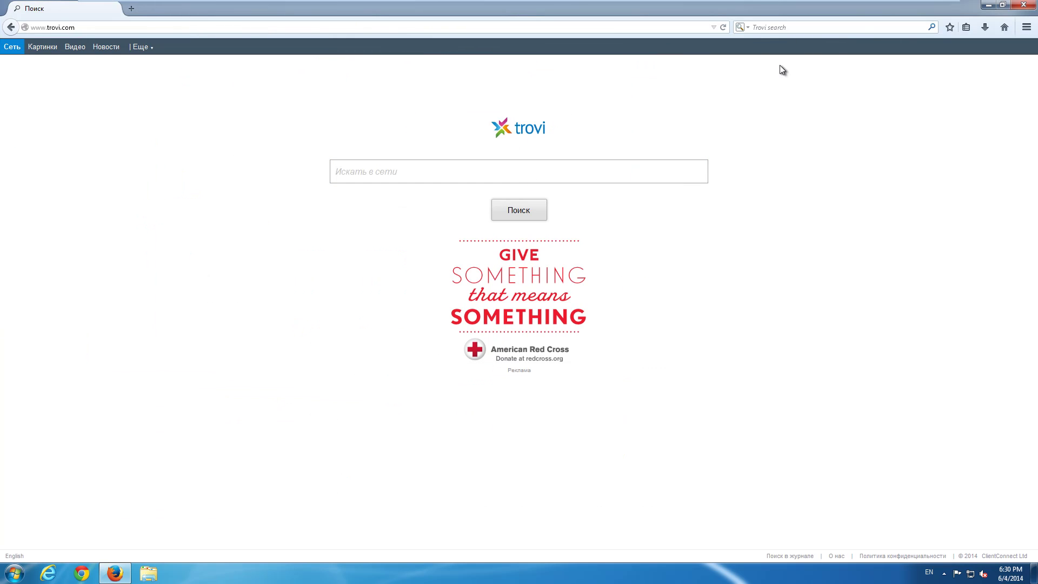
click(740, 30)
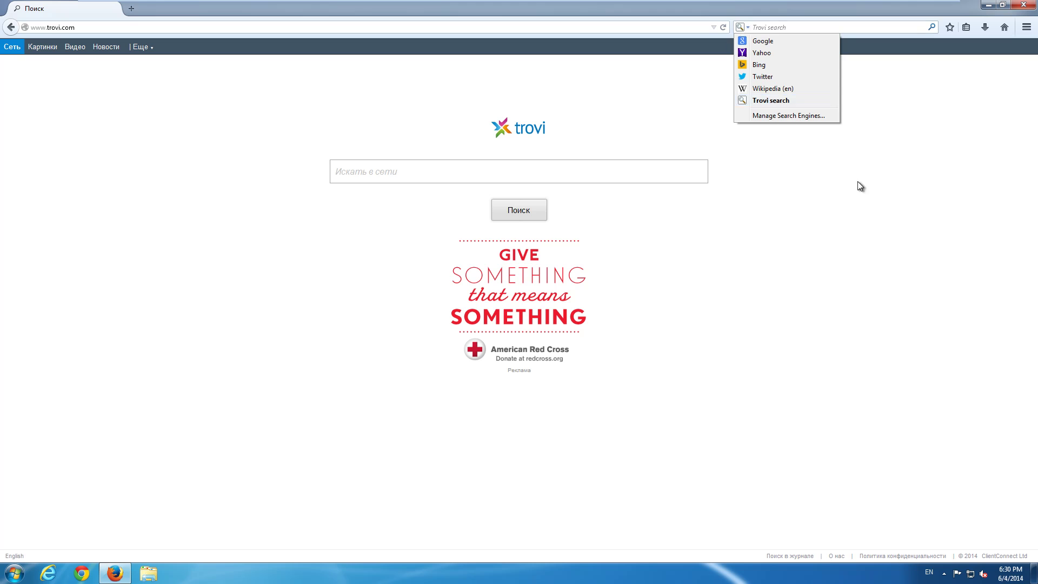
click(768, 99)
click(1020, 6)
- Review Search Protect's New Tab, Default Search and About settings from the tray icon, then close it
right_click(333, 206)
click(377, 236)
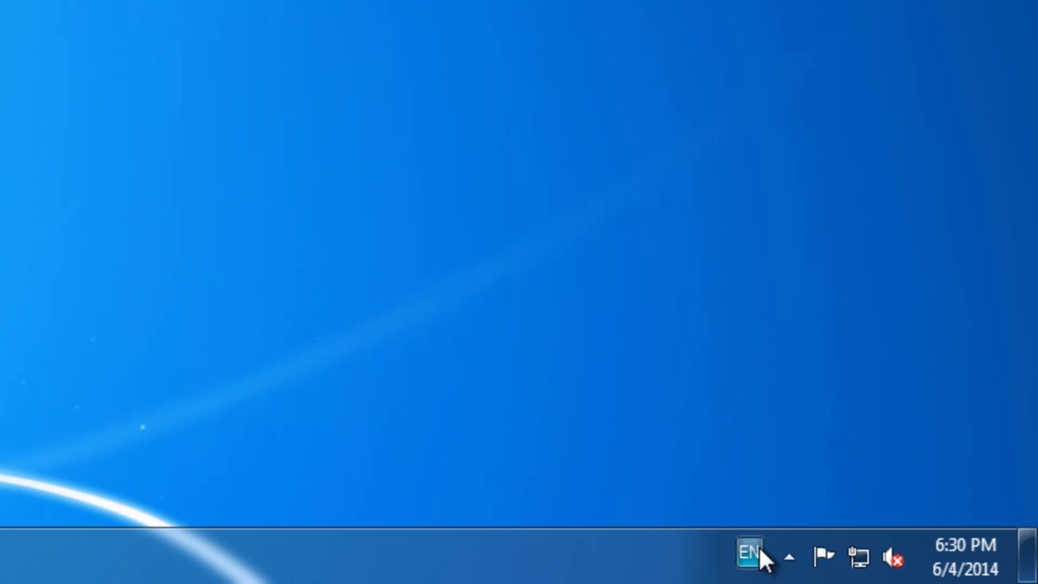
click(789, 557)
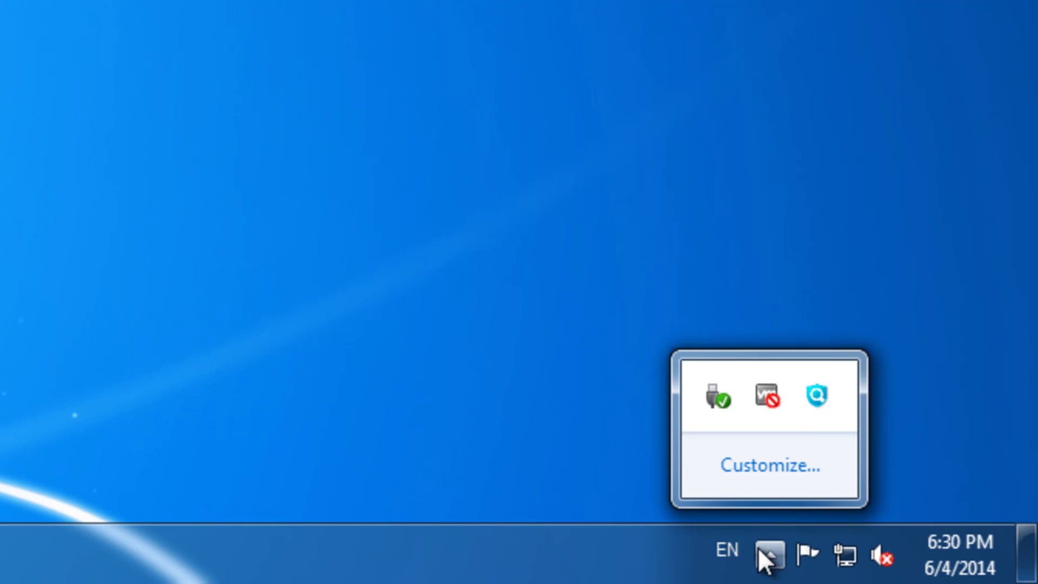
double_click(816, 400)
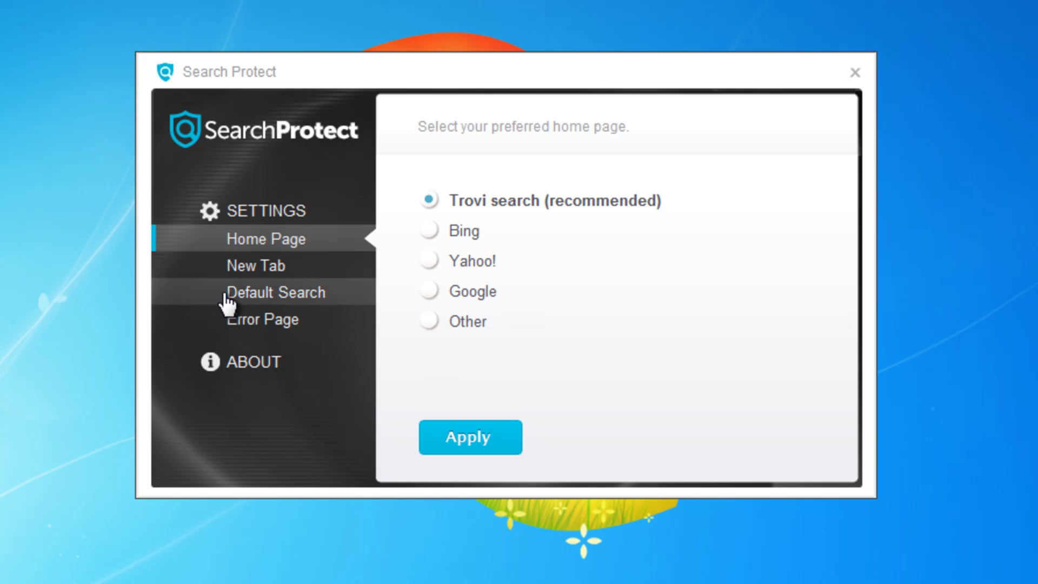
click(238, 274)
click(250, 297)
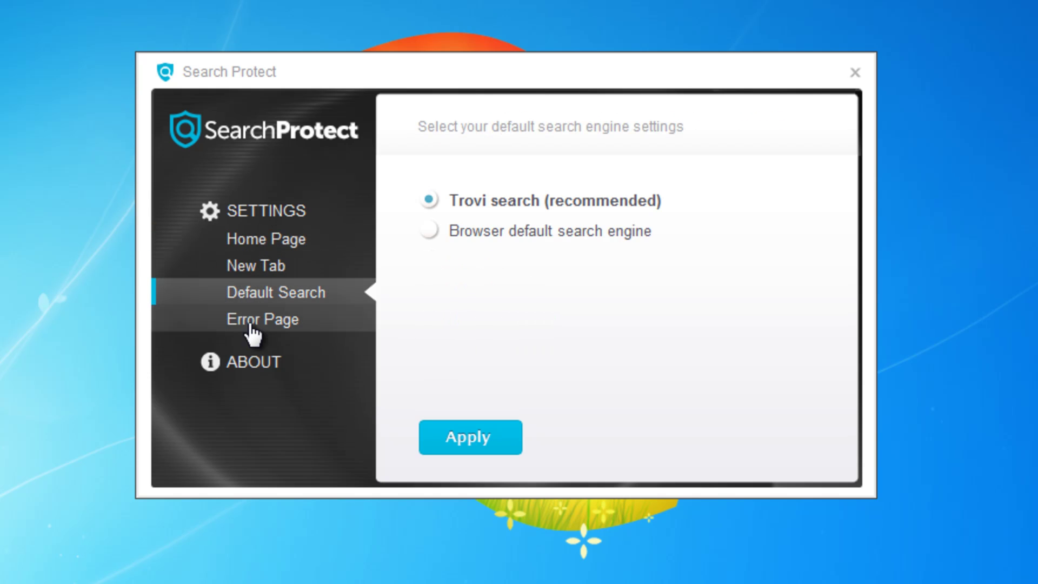
click(258, 366)
click(855, 72)
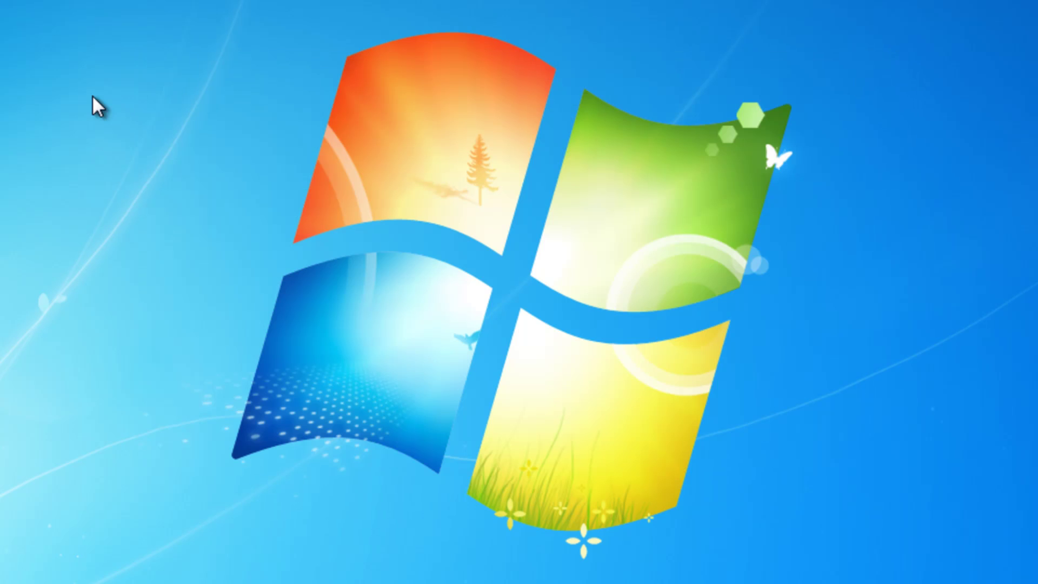
right_click(101, 98)
click(162, 161)
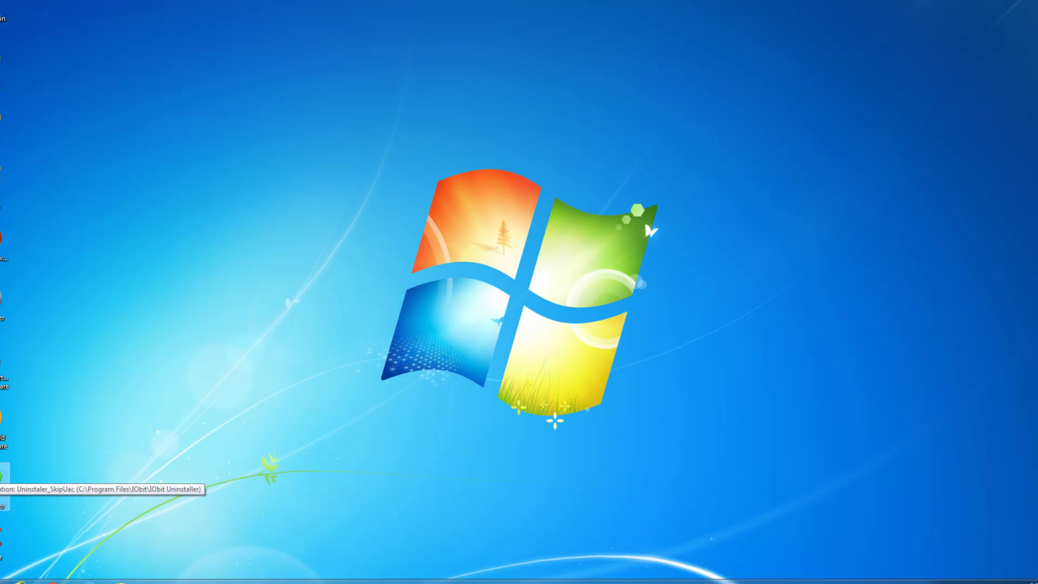
- In IObit Uninstaller, sort programs by install date and uninstall Search Protect
double_click(16, 464)
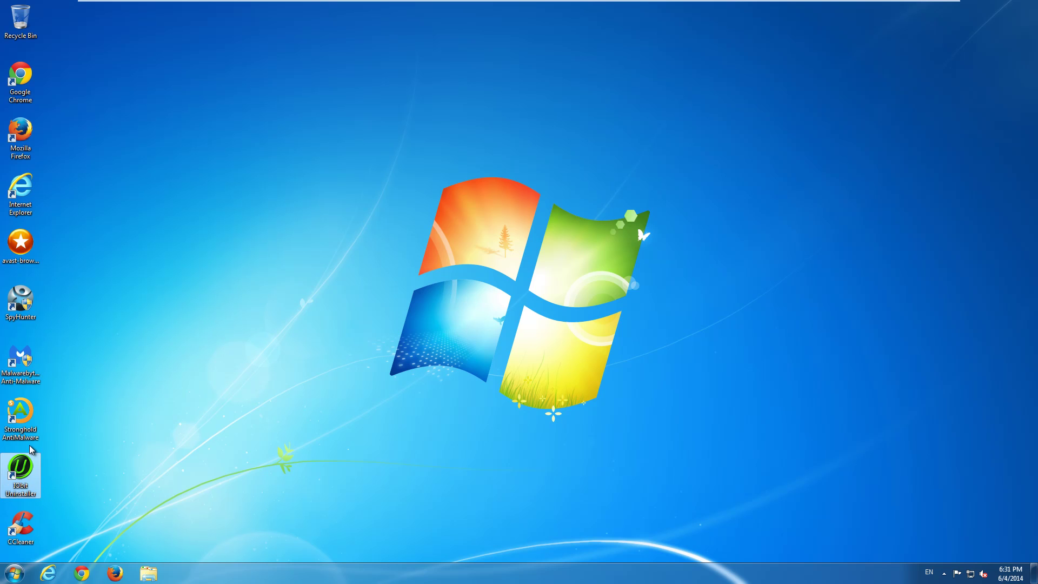
right_click(151, 371)
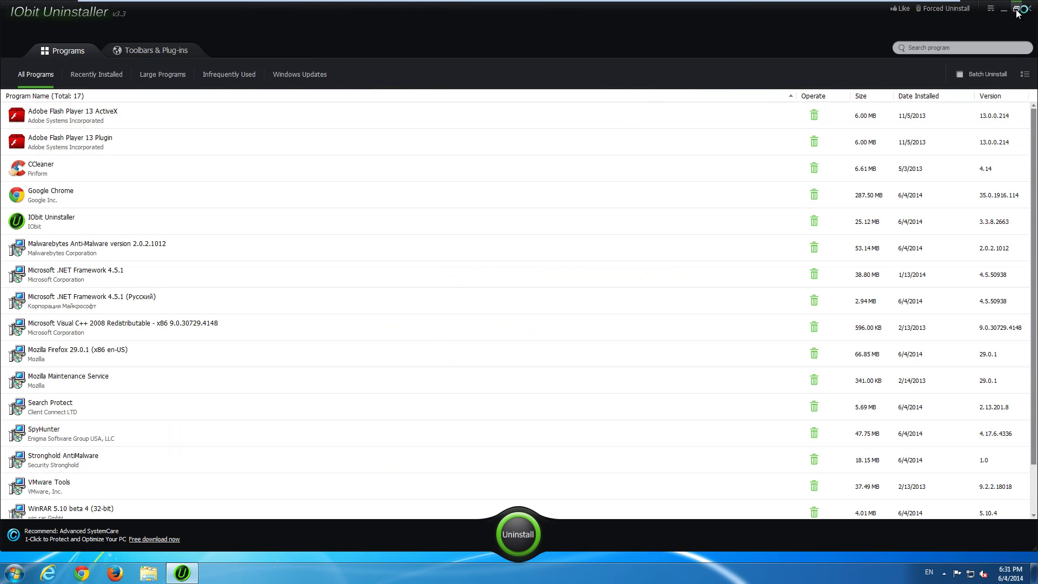
click(1016, 10)
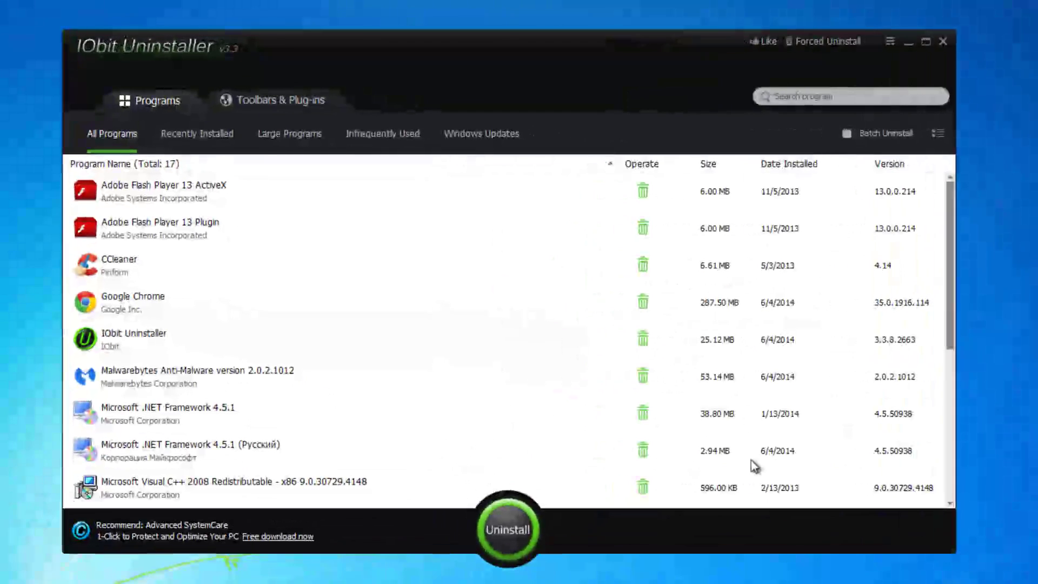
click(803, 163)
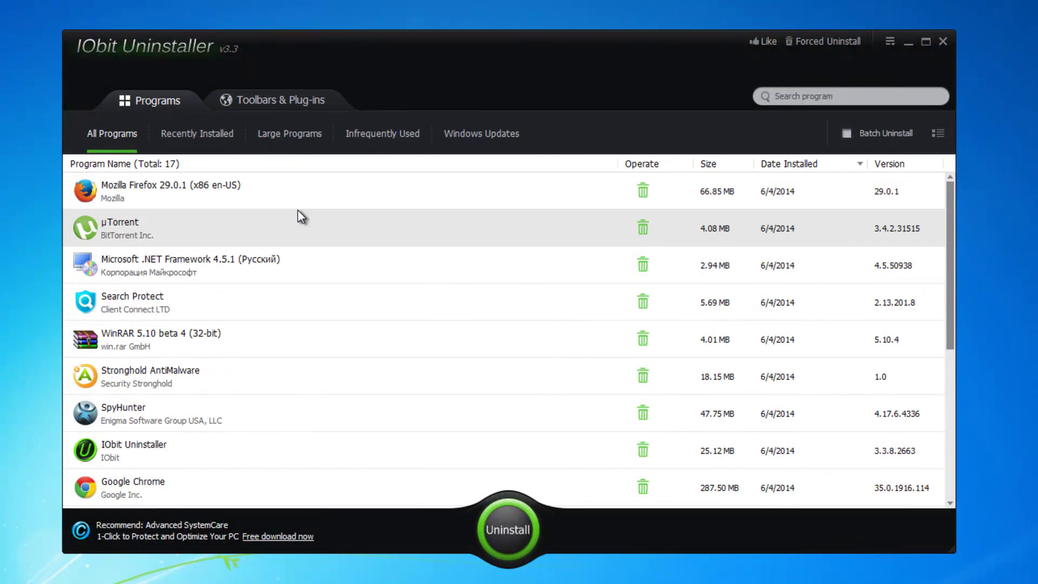
click(152, 304)
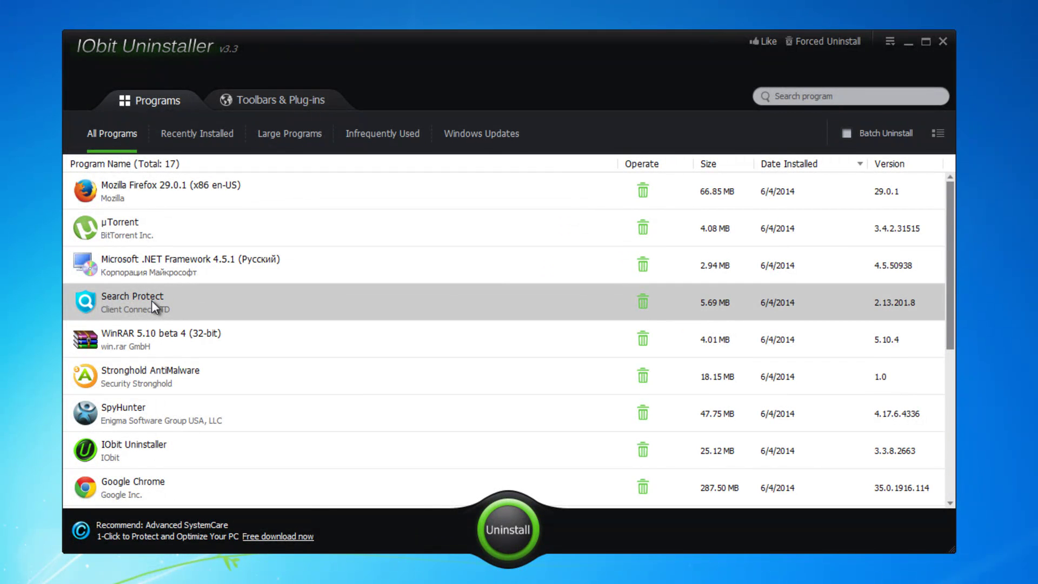
scroll(152, 300, down, 2)
right_click(164, 226)
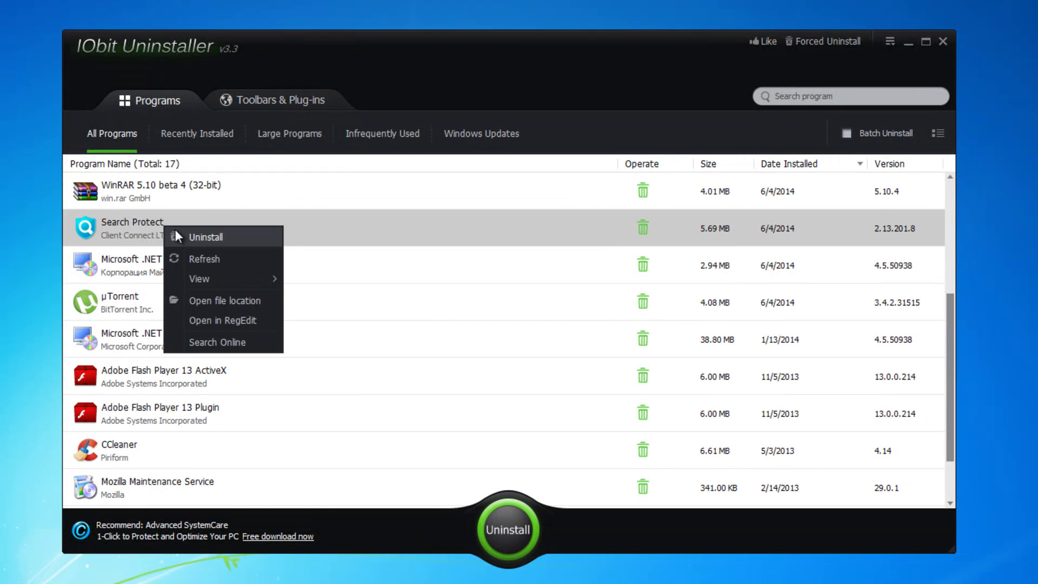
click(203, 237)
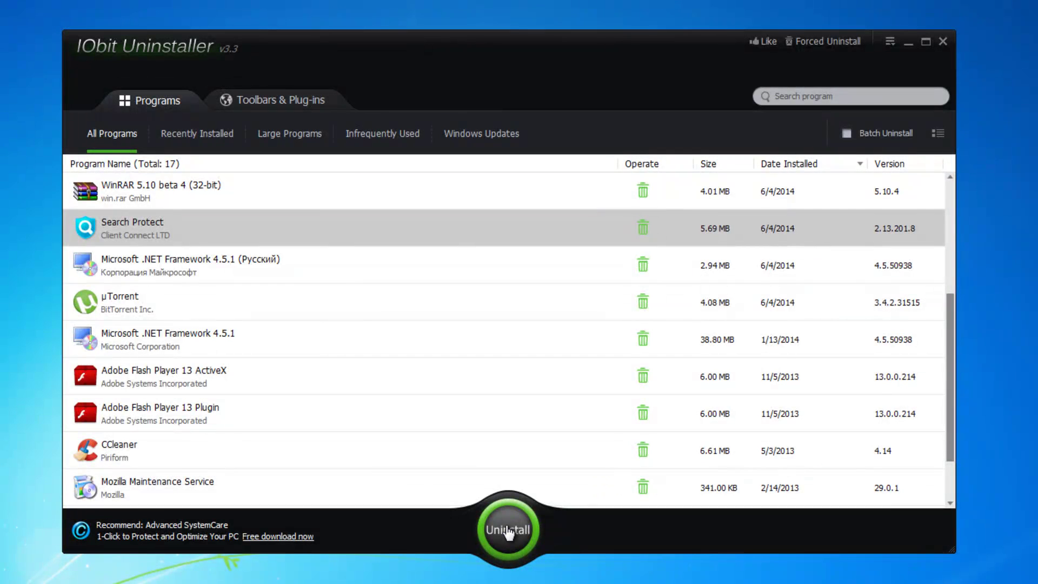
- Walk through Search Protect's uninstaller, continuing removal without reverting search settings
click(587, 379)
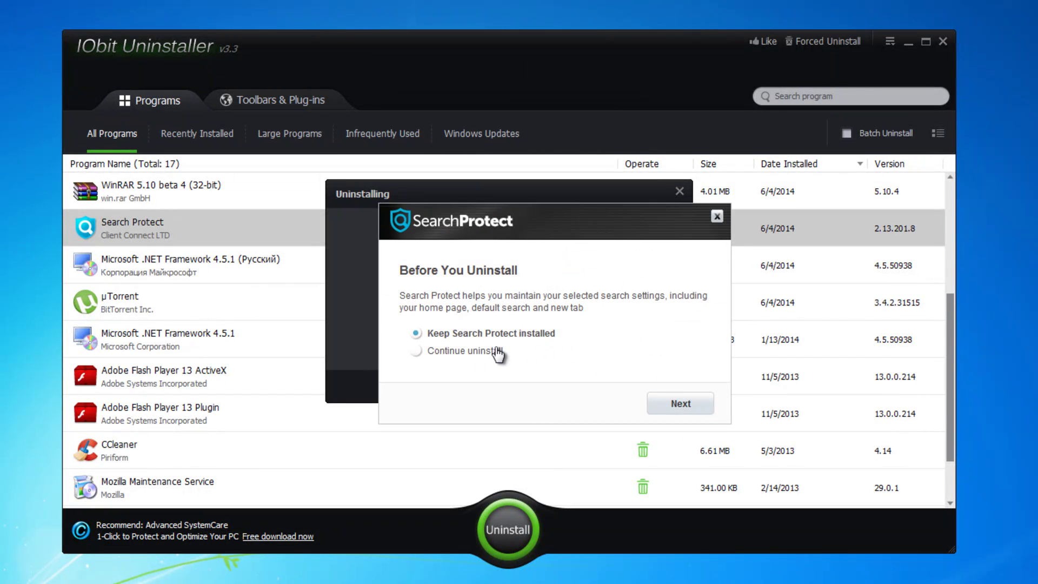
click(433, 355)
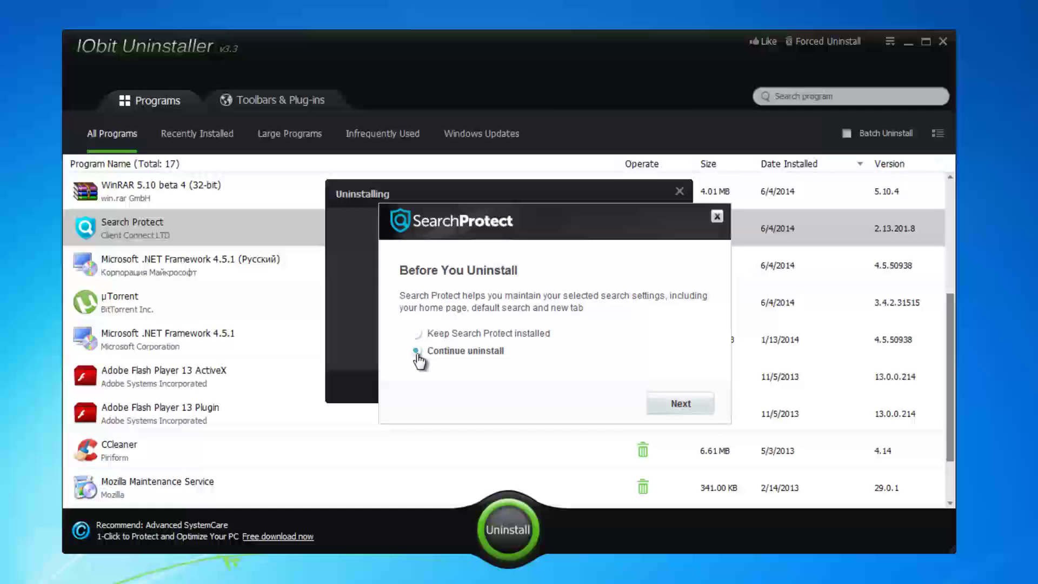
click(680, 403)
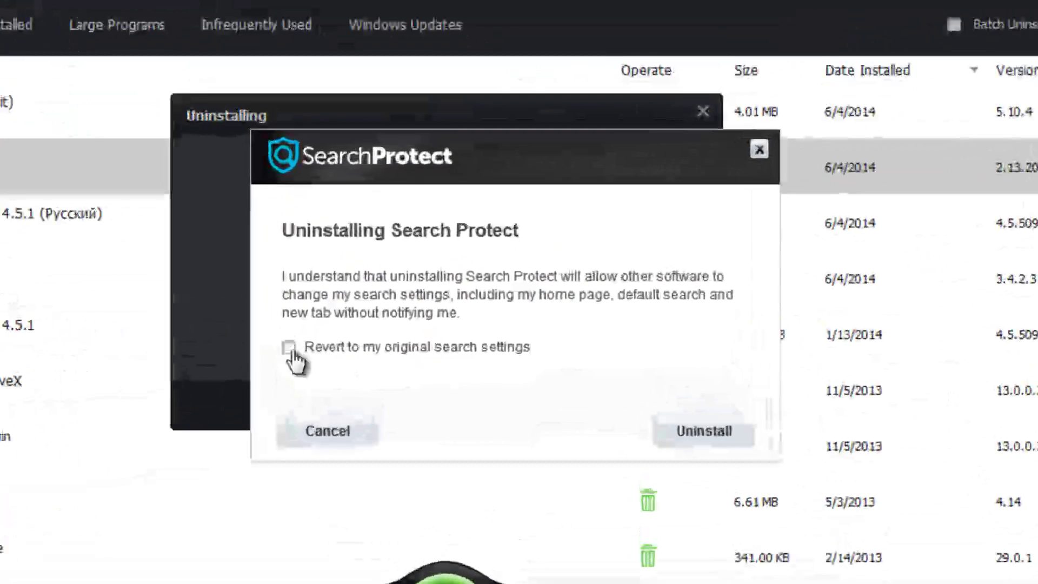
click(403, 348)
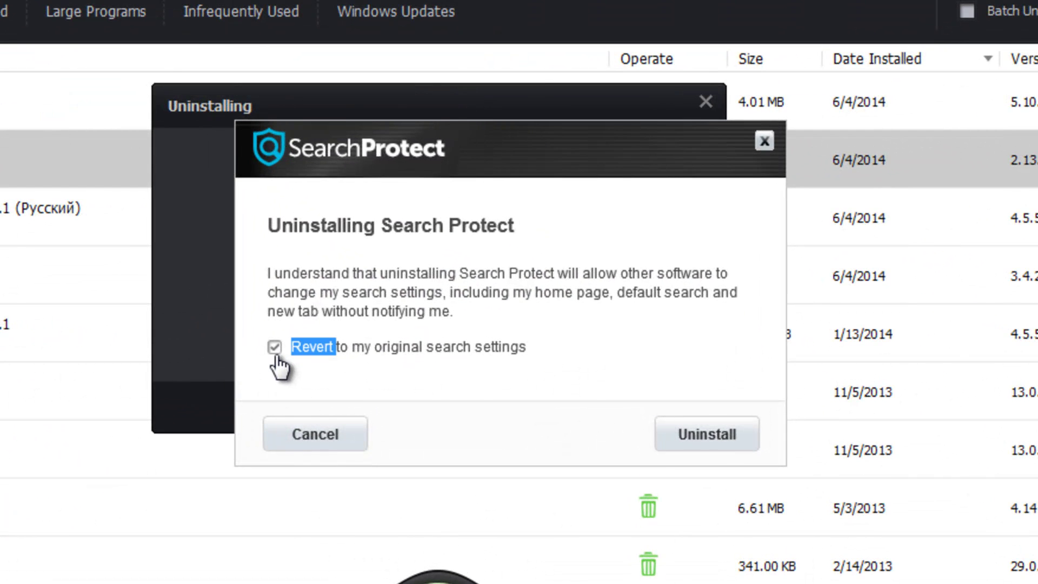
click(275, 348)
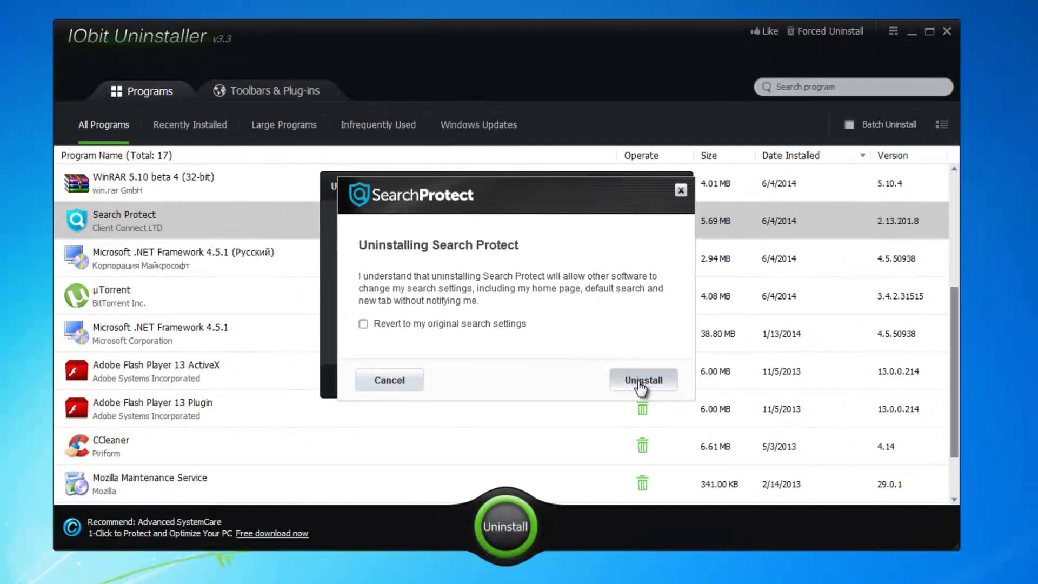
click(642, 398)
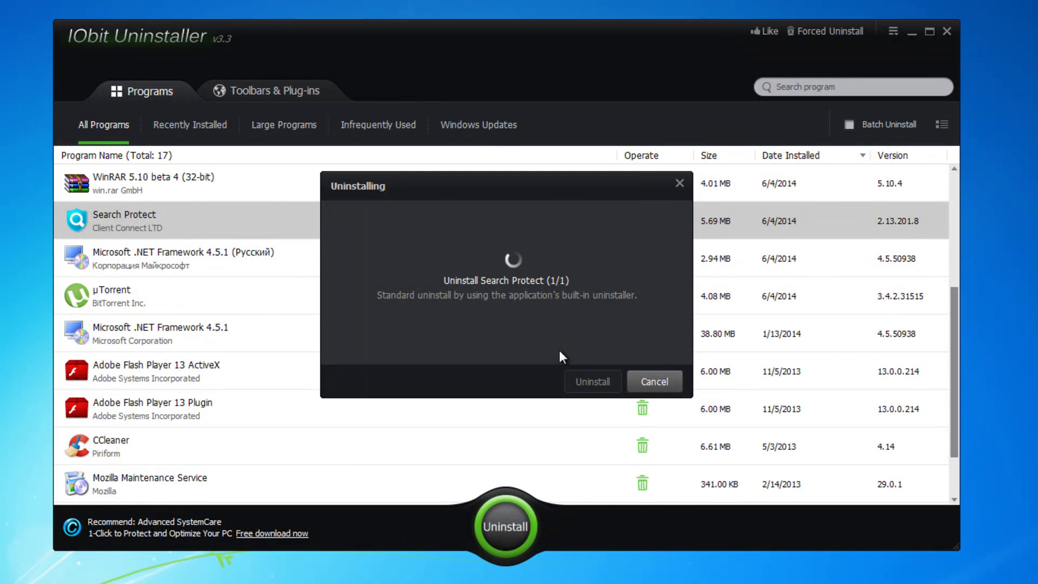
- Run Powerful Scan and confirm no leftover Search Protect items were found
click(604, 386)
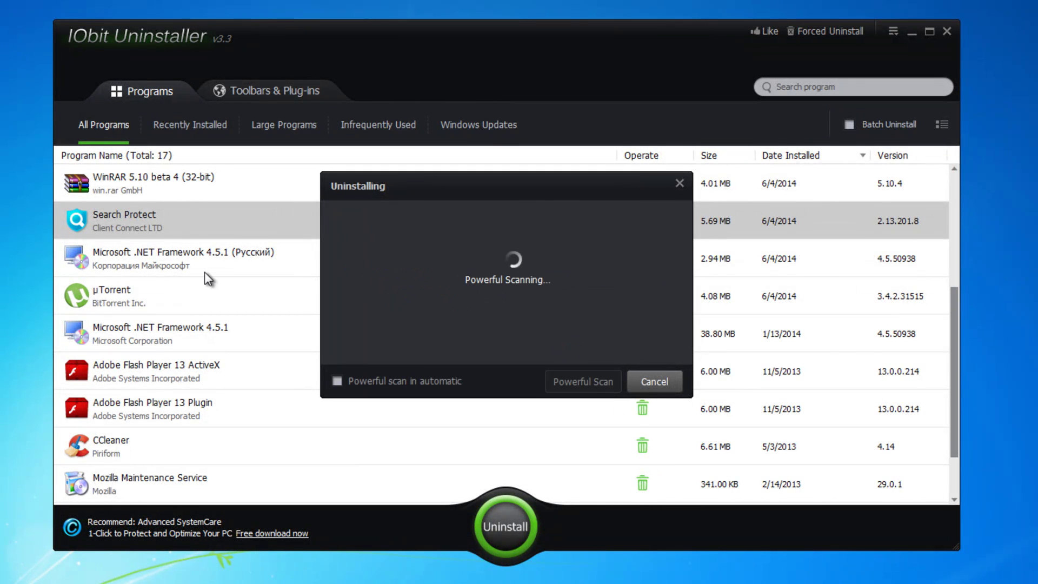
drag(394, 186, 400, 198)
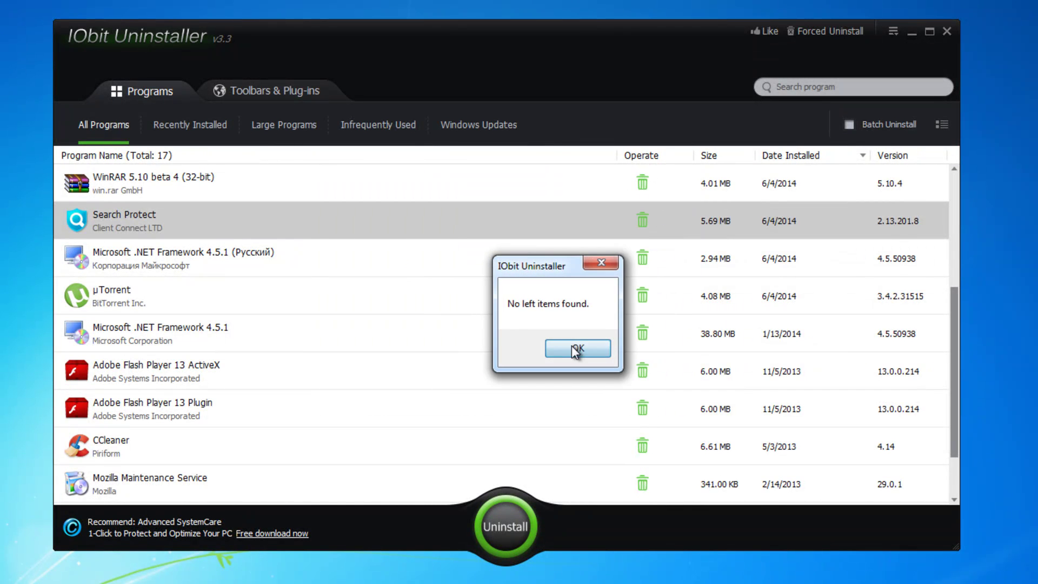
click(576, 347)
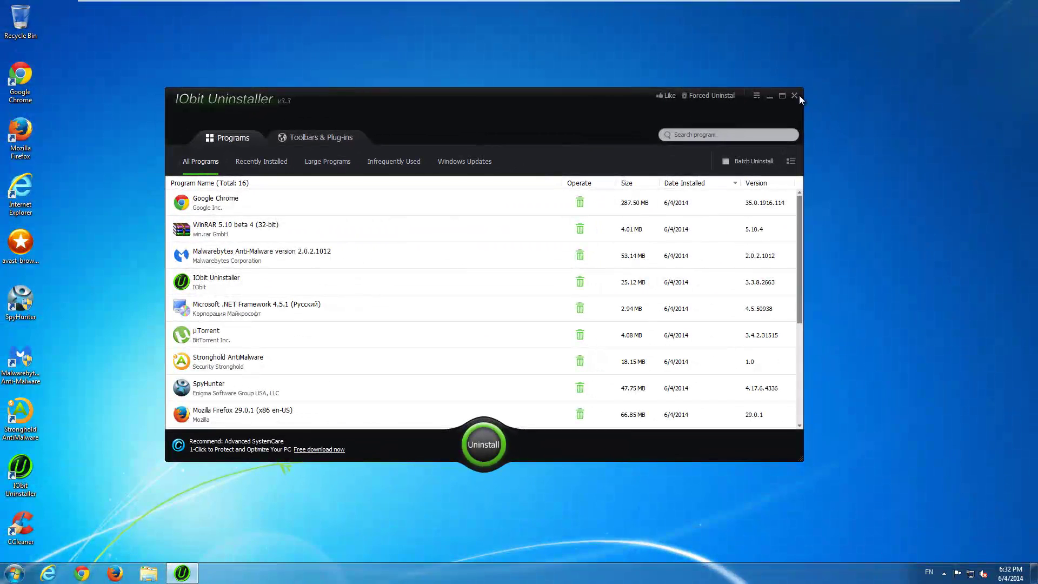
- Close IObit Uninstaller, refresh the desktop and launch SpyHunter with administrator rights
click(798, 95)
right_click(326, 185)
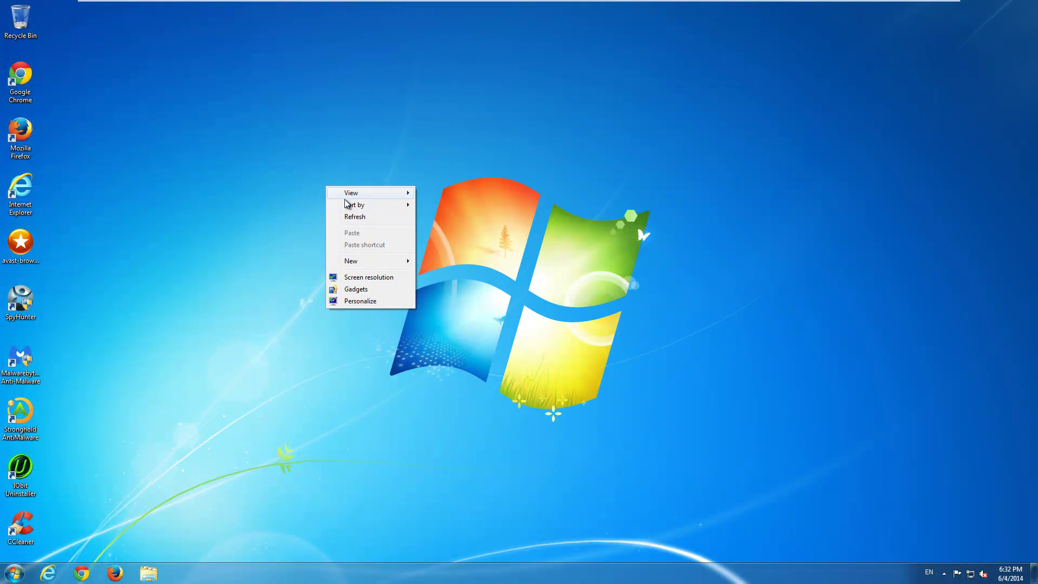
click(384, 218)
right_click(174, 206)
click(207, 238)
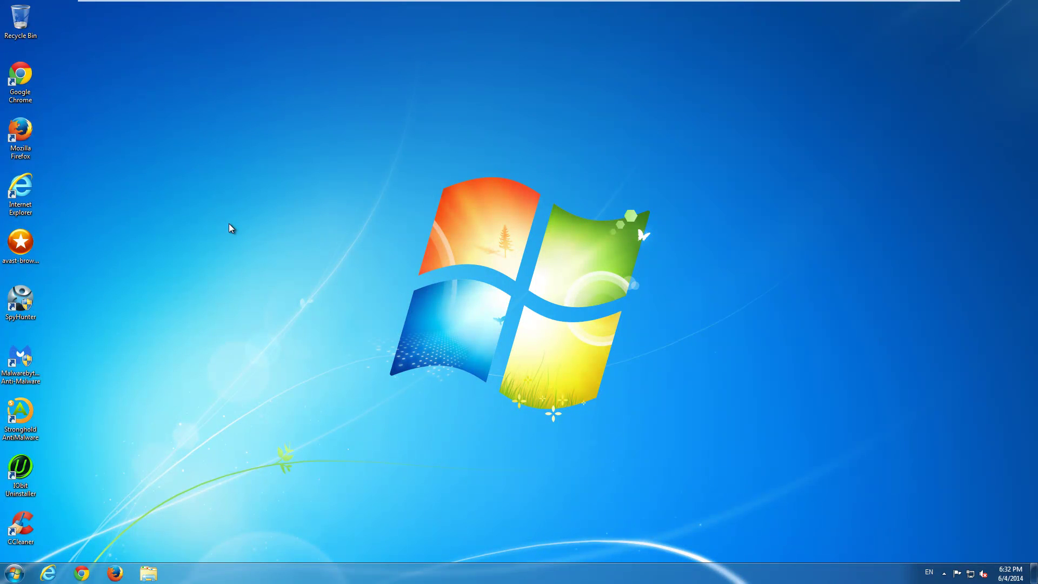
double_click(21, 298)
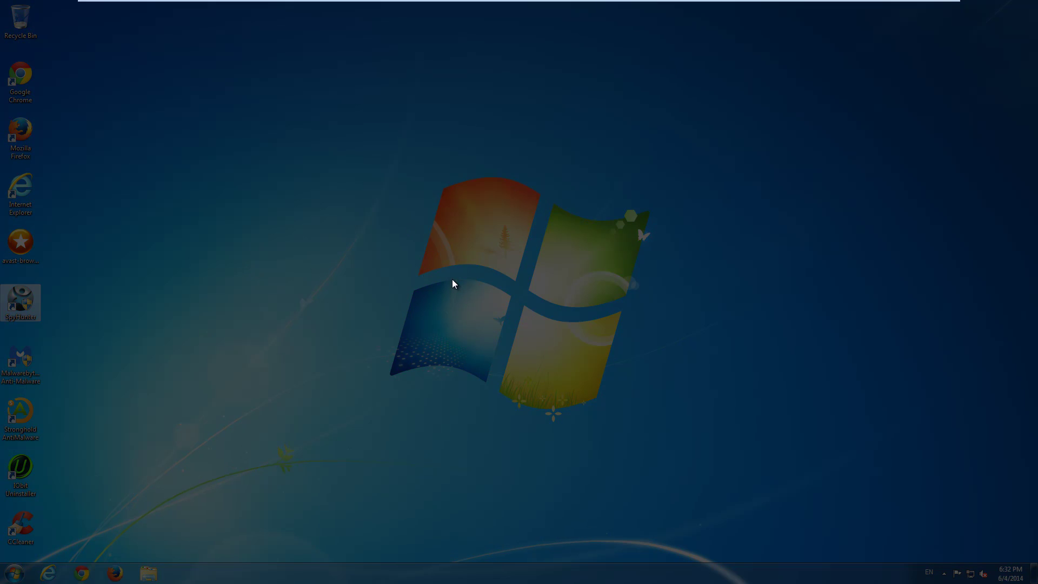
click(623, 311)
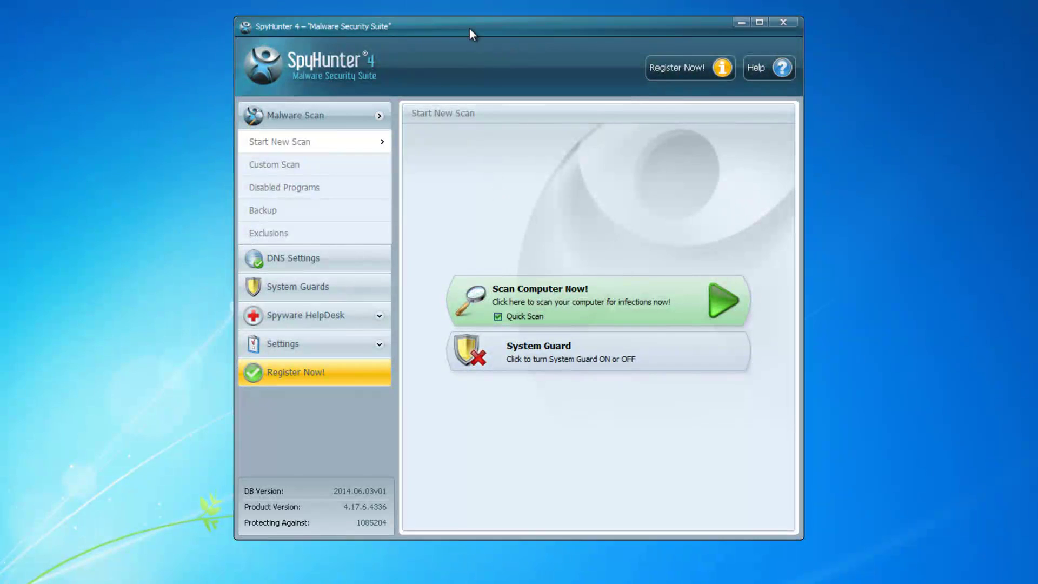
- Close SpyHunter, Stronghold AntiMalware and Malwarebytes so only the desktop remains
drag(470, 27, 270, 26)
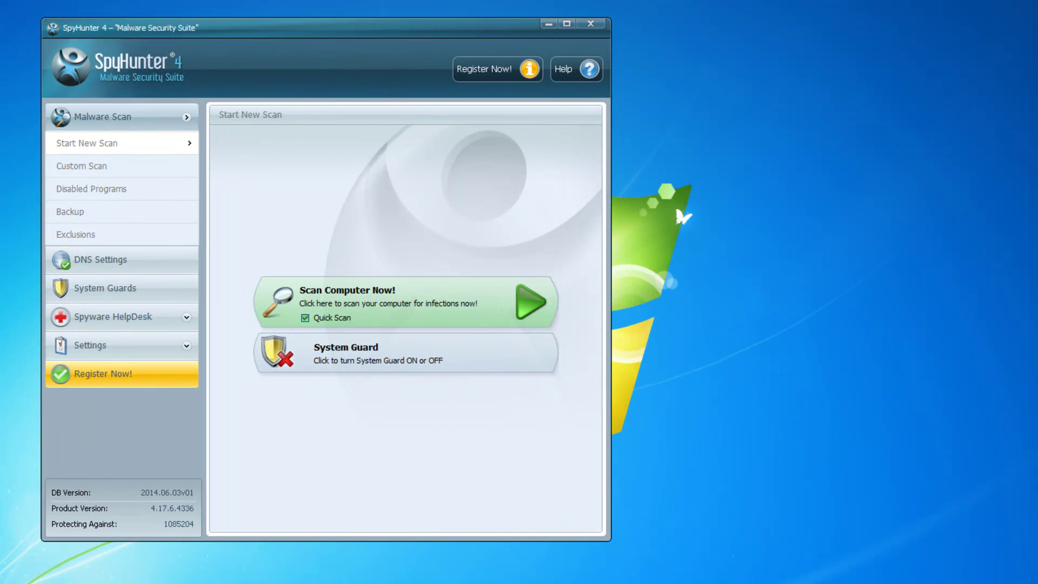
click(1034, 559)
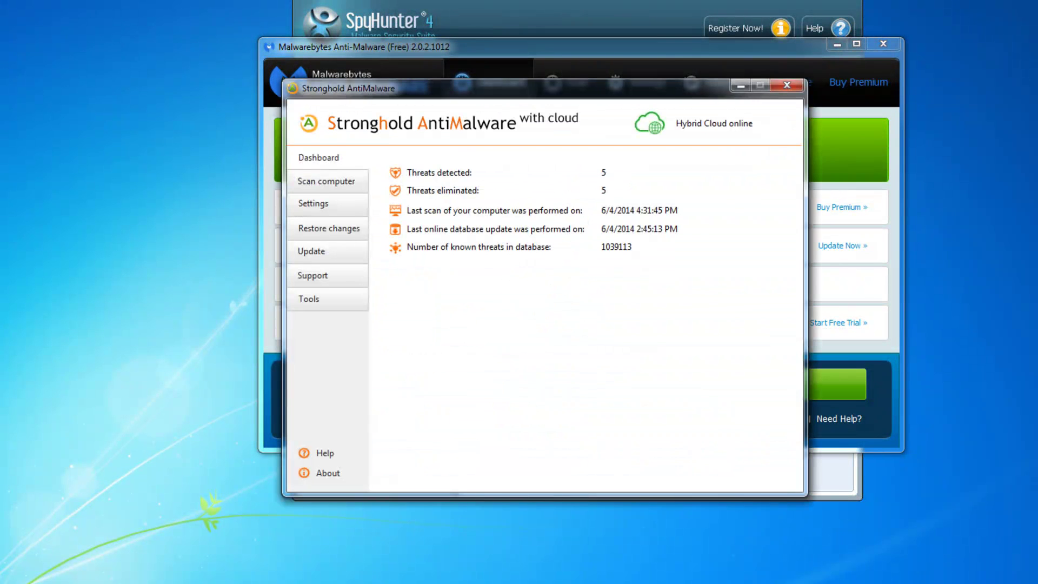
drag(376, 93, 402, 66)
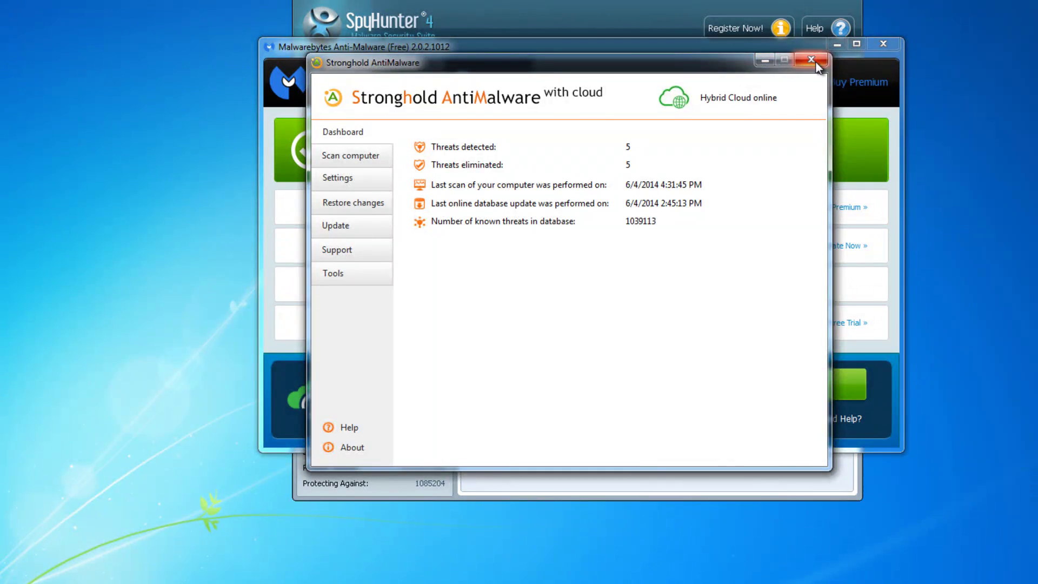
click(764, 59)
click(882, 44)
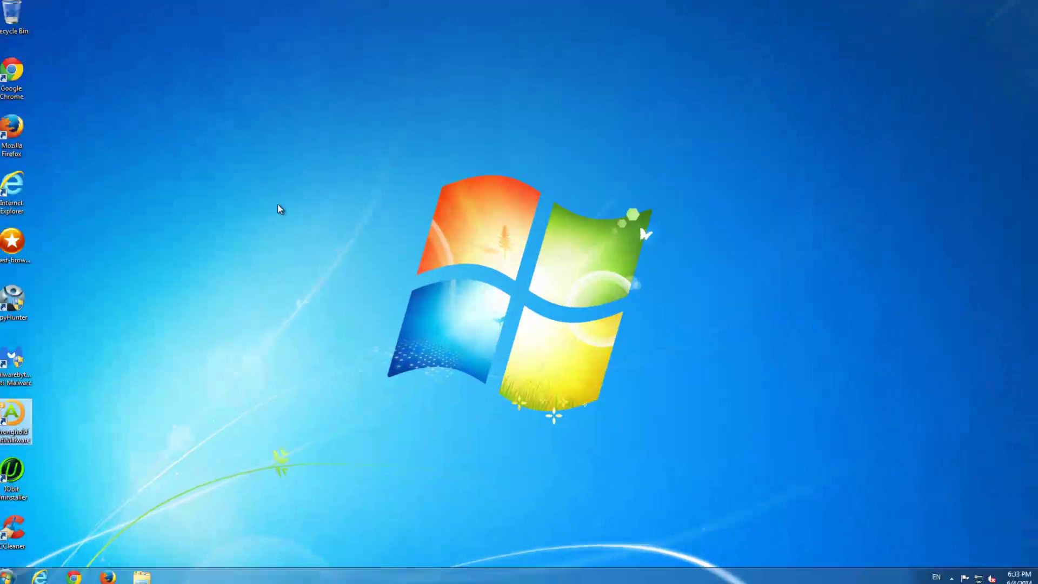
right_click(283, 207)
click(322, 237)
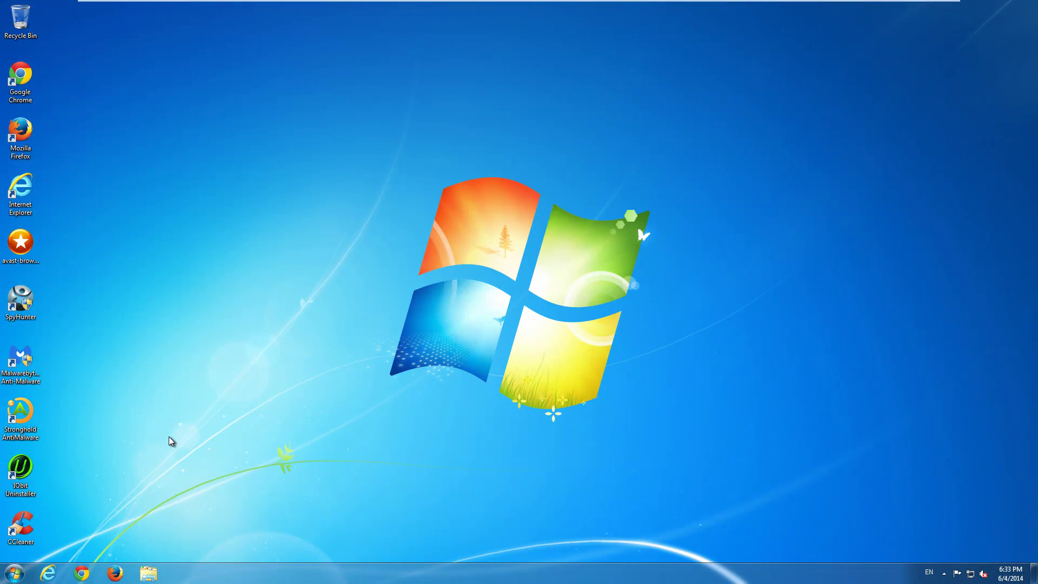
click(48, 573)
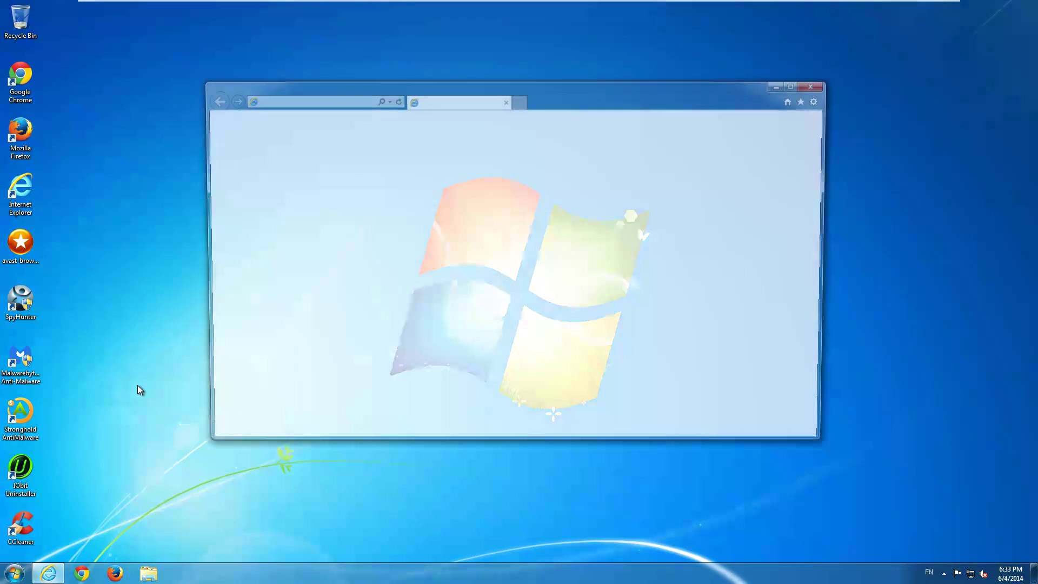
click(797, 85)
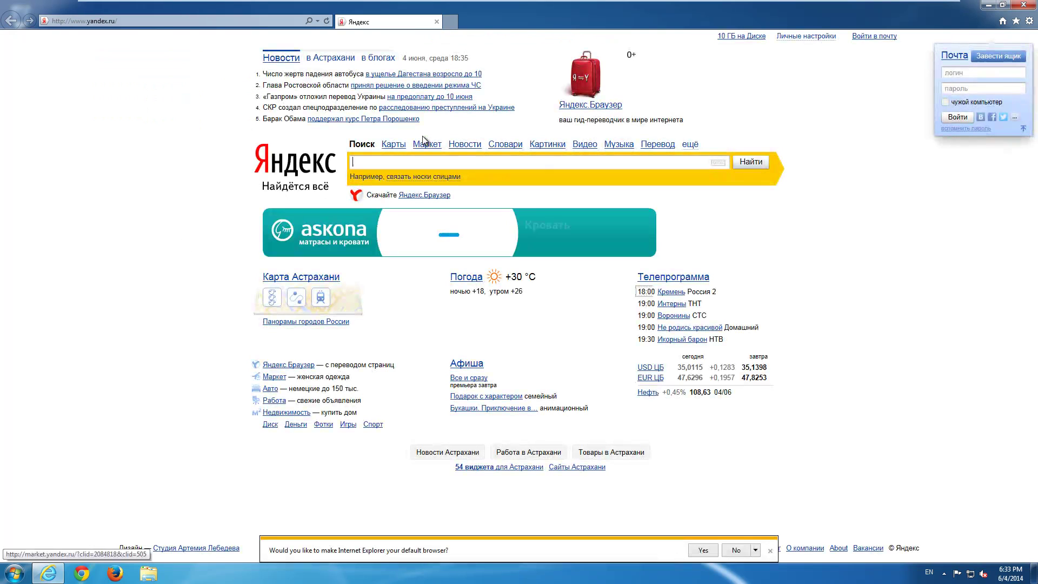
click(732, 549)
key(alt+F4)
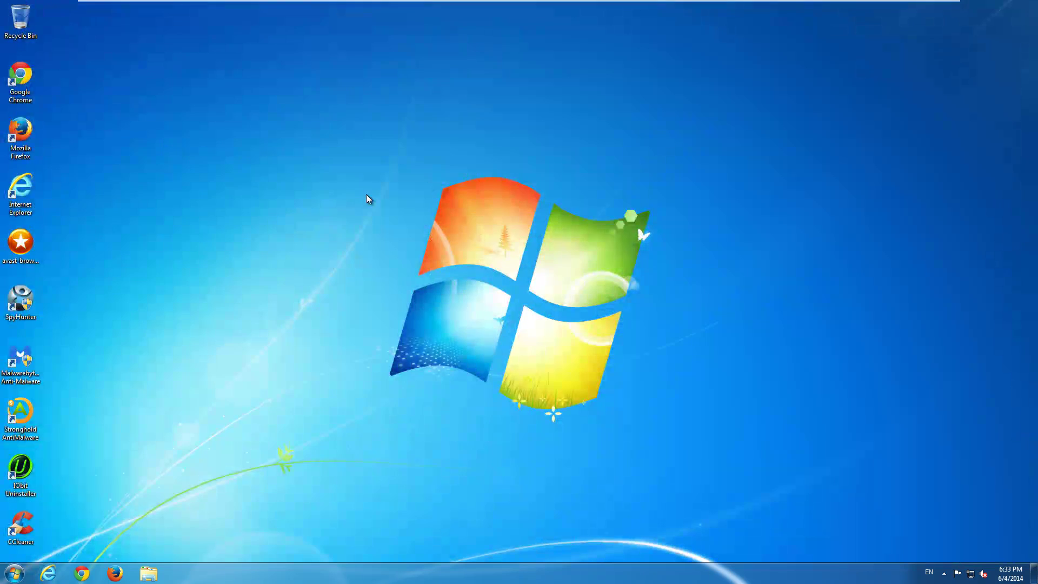
click(386, 226)
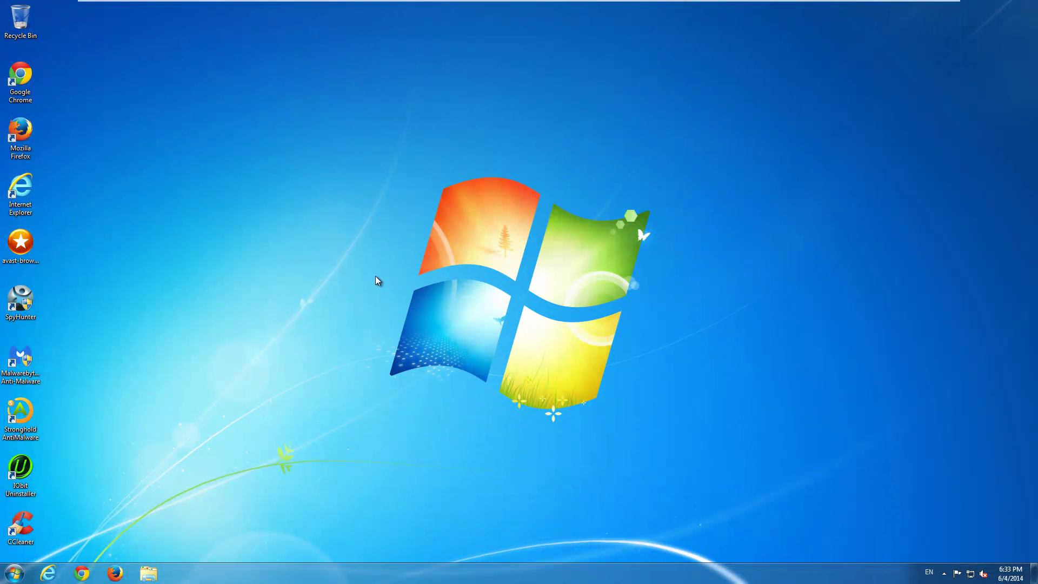
click(84, 574)
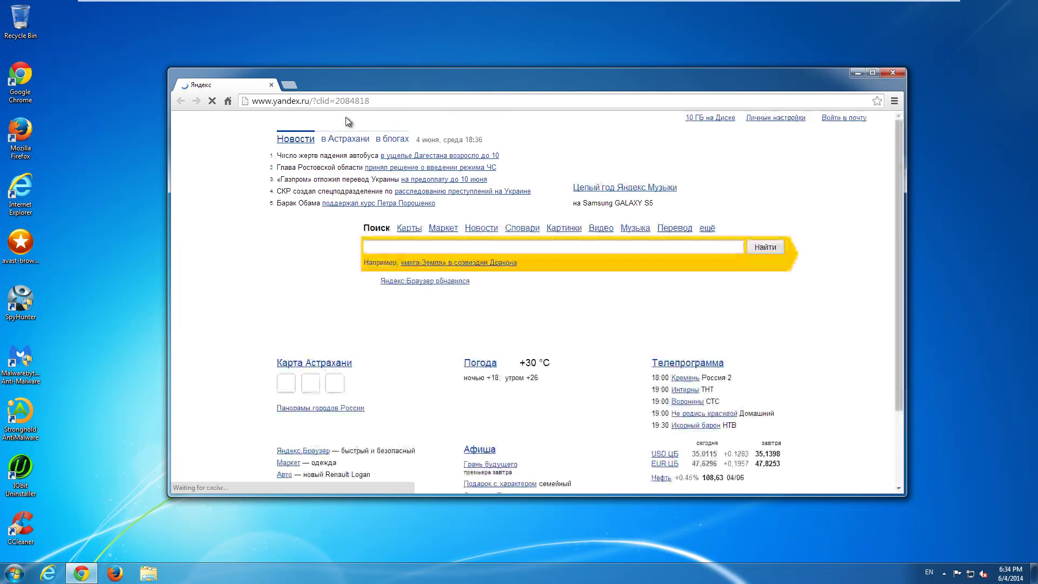
click(890, 76)
- Run avast-browser-cleanup as administrator and allow it through User Account Control
right_click(357, 176)
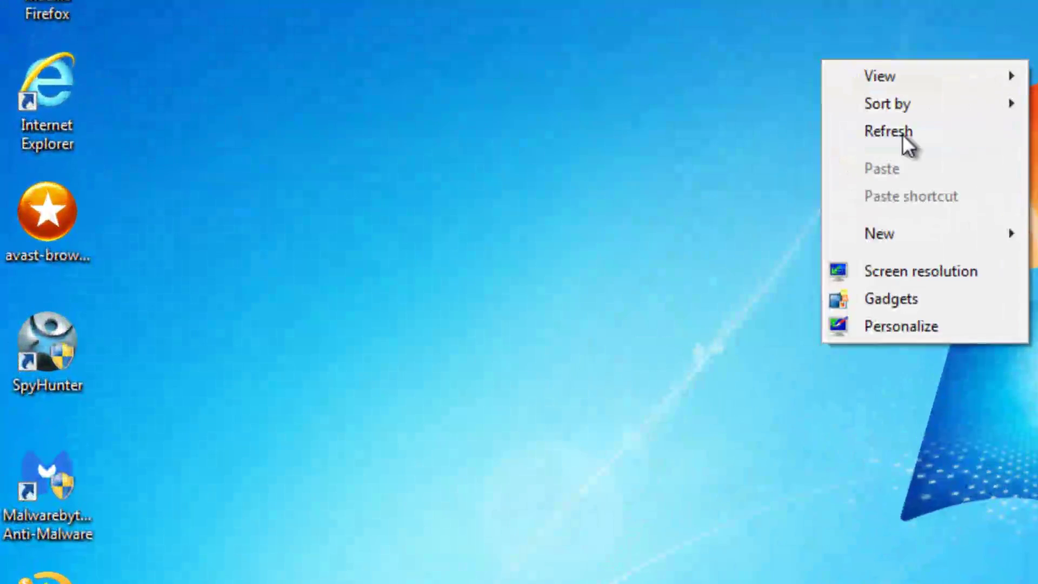
click(907, 144)
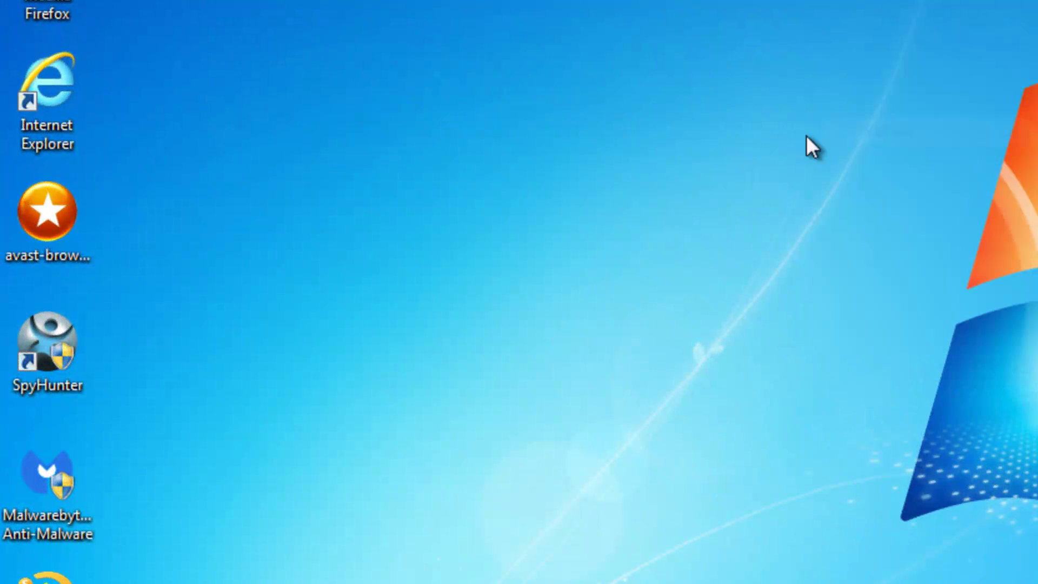
double_click(62, 208)
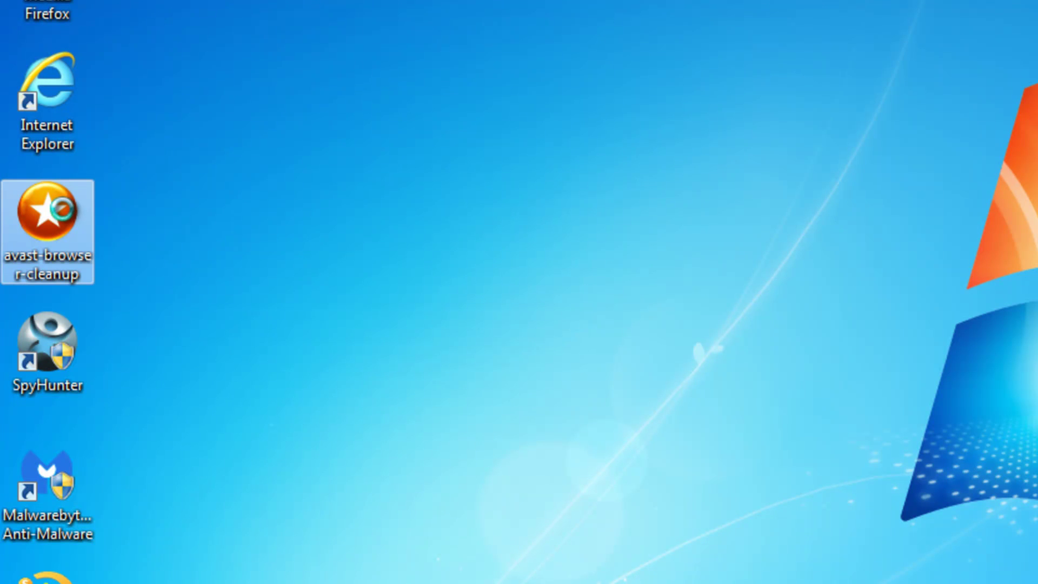
right_click(62, 209)
click(119, 231)
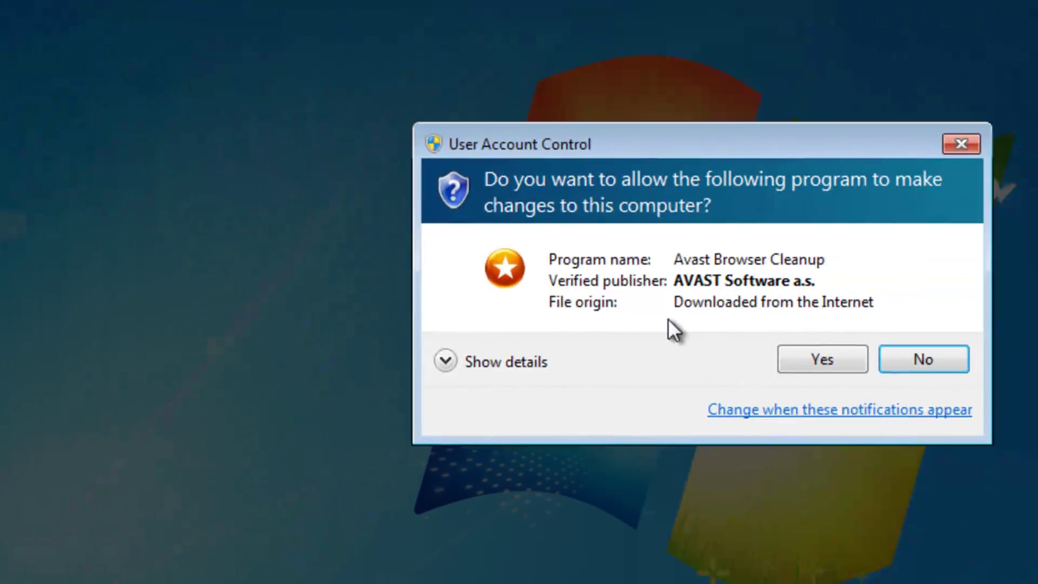
click(772, 358)
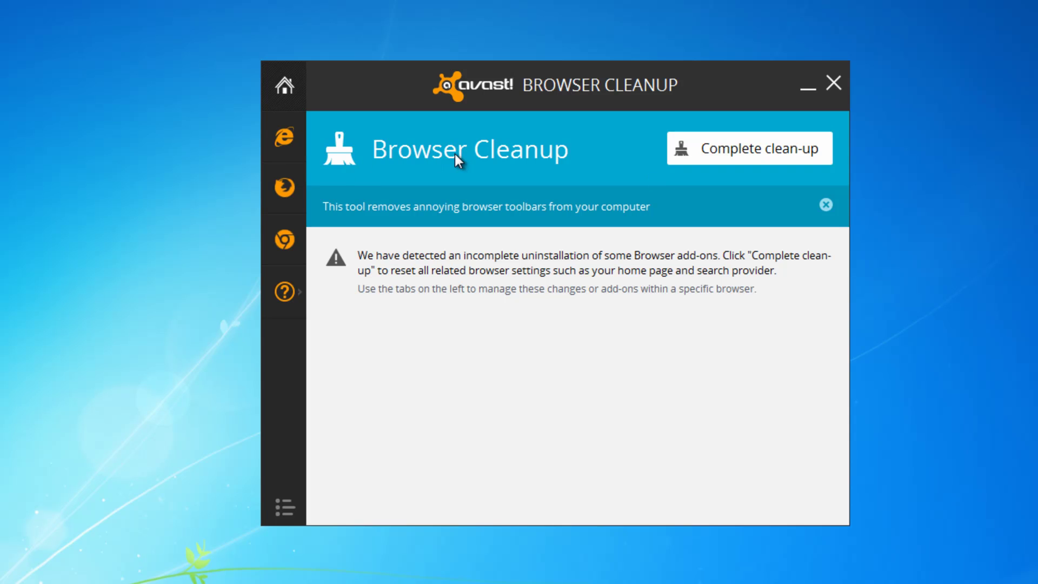
- Permanently remove the ExplorerWnd Helper add-on from Internet Explorer's list
click(289, 179)
click(285, 240)
click(283, 144)
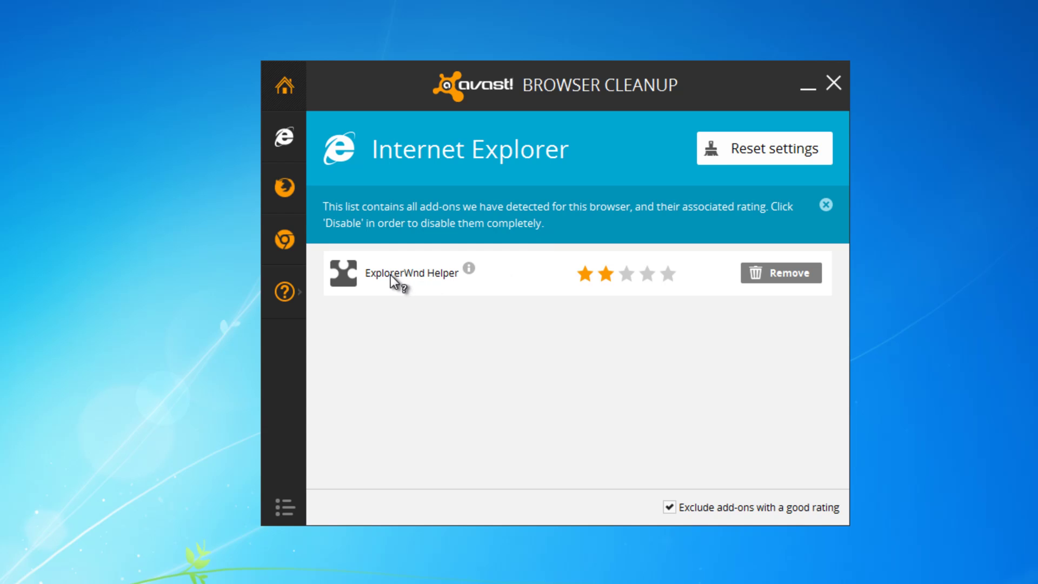
click(771, 279)
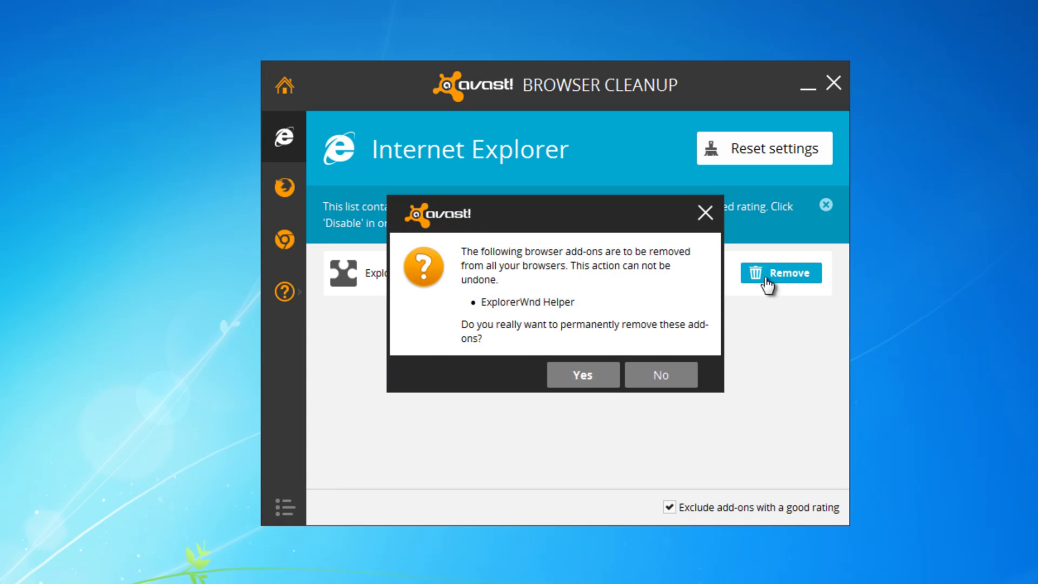
click(570, 375)
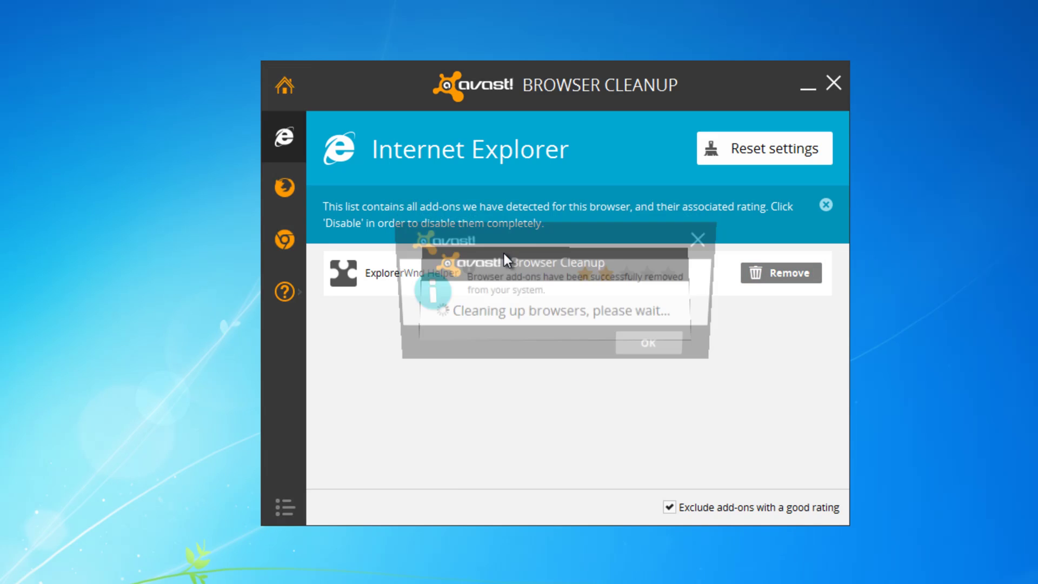
click(655, 352)
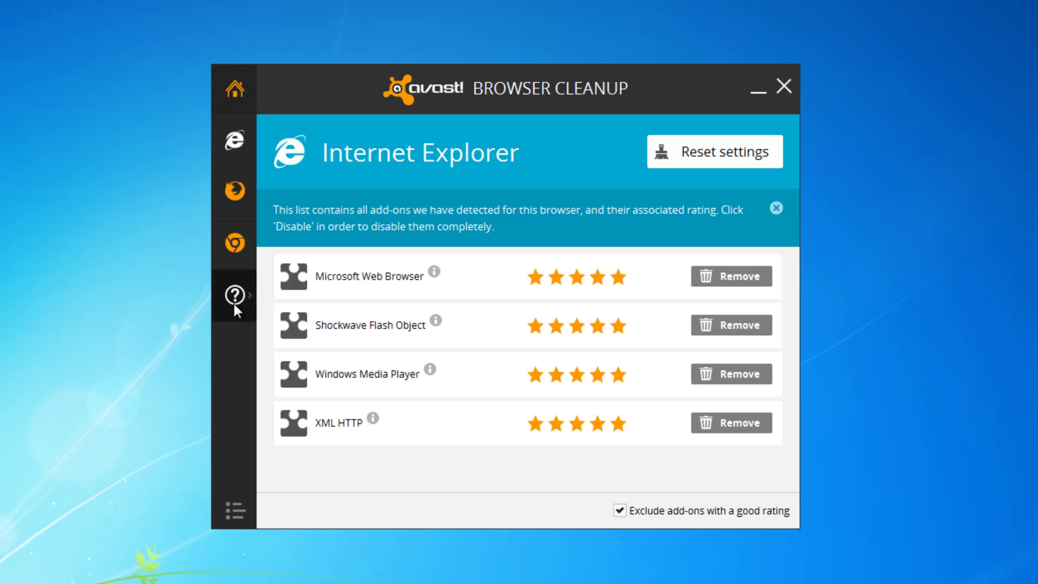
- Hide good-rated add-ons and review the Firefox, Chrome and Internet Explorer lists
click(620, 511)
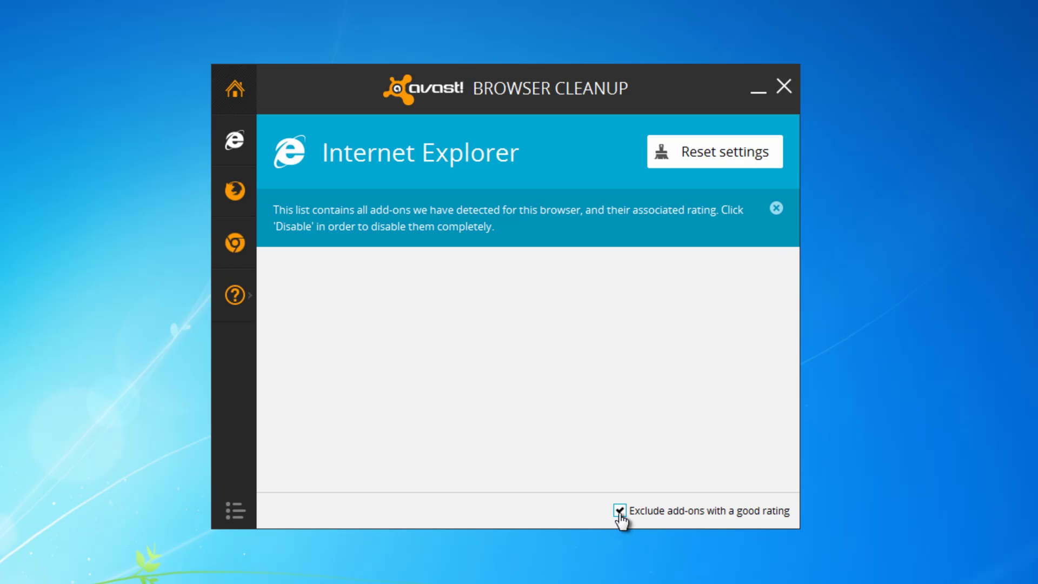
click(241, 186)
click(235, 242)
click(235, 143)
- Reset Internet Explorer's homepage and search provider to original settings
click(695, 162)
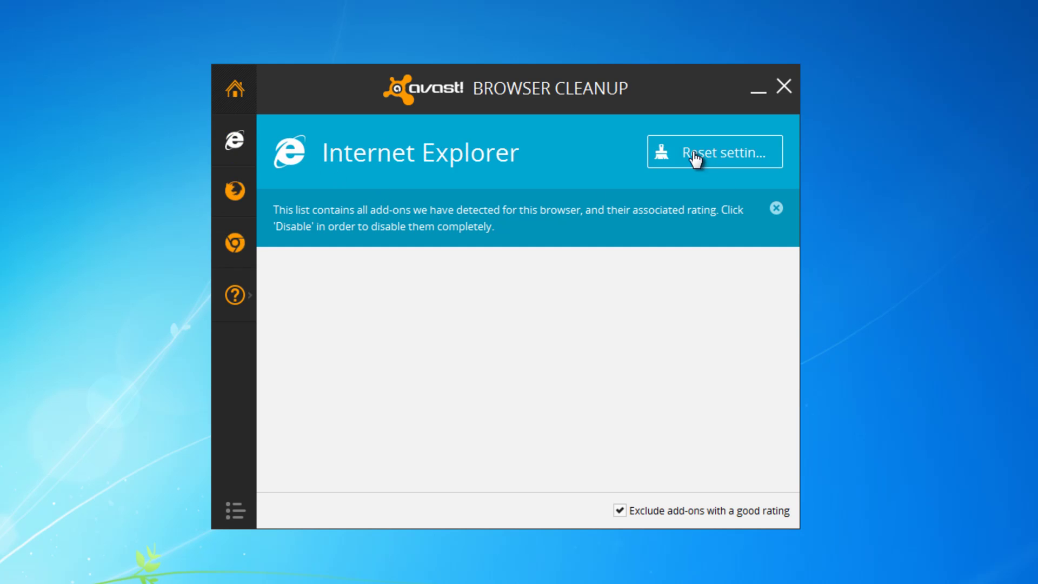
click(496, 337)
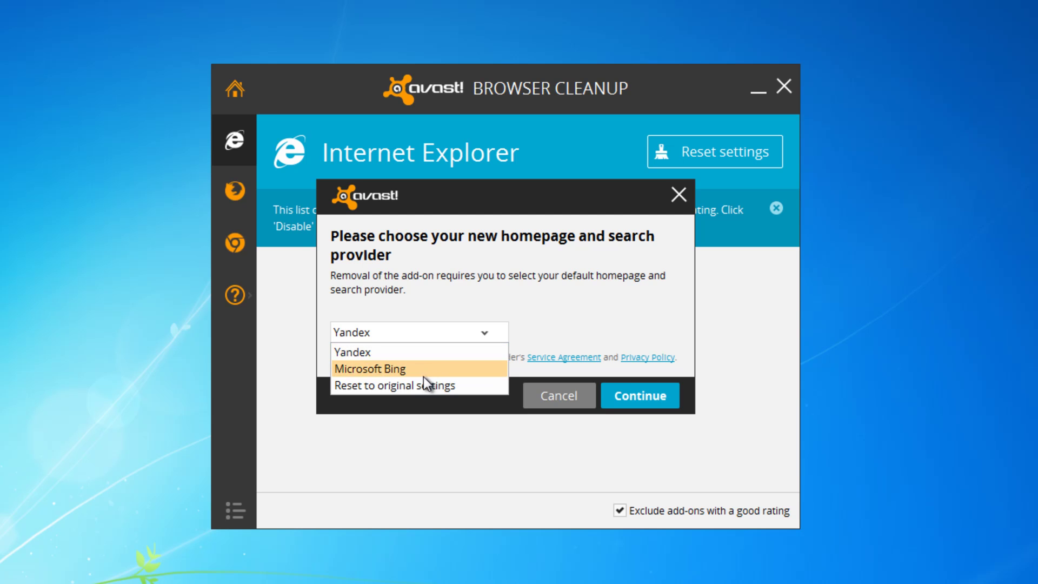
click(405, 387)
click(634, 400)
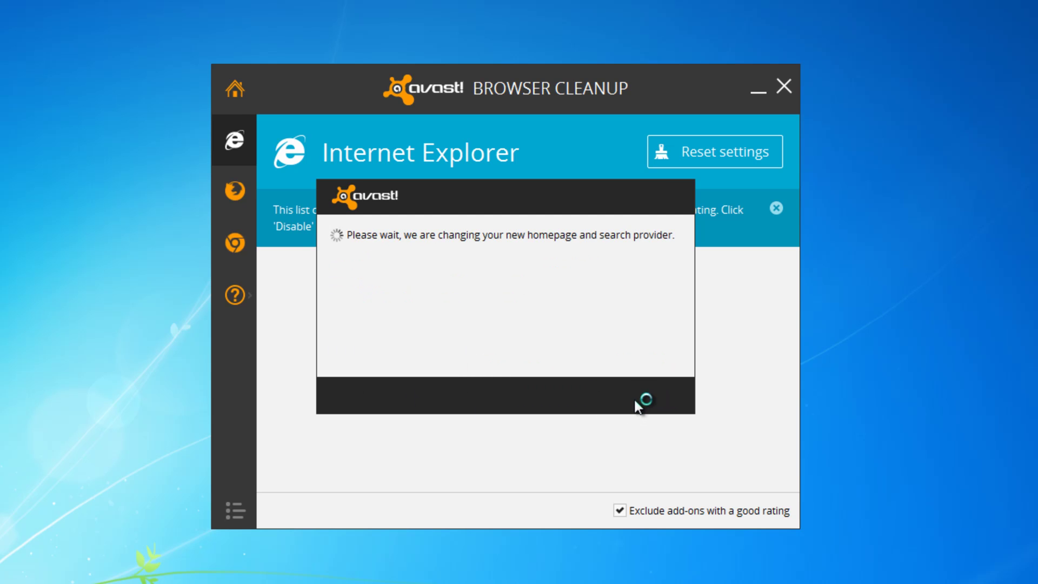
click(633, 398)
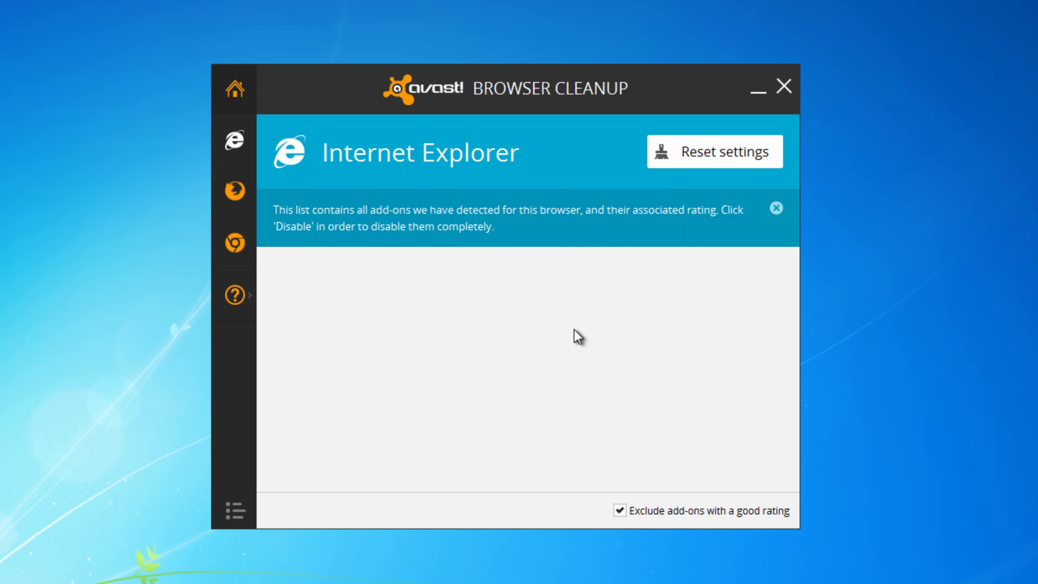
- Reset Firefox's homepage and search provider to original settings
click(231, 194)
click(665, 151)
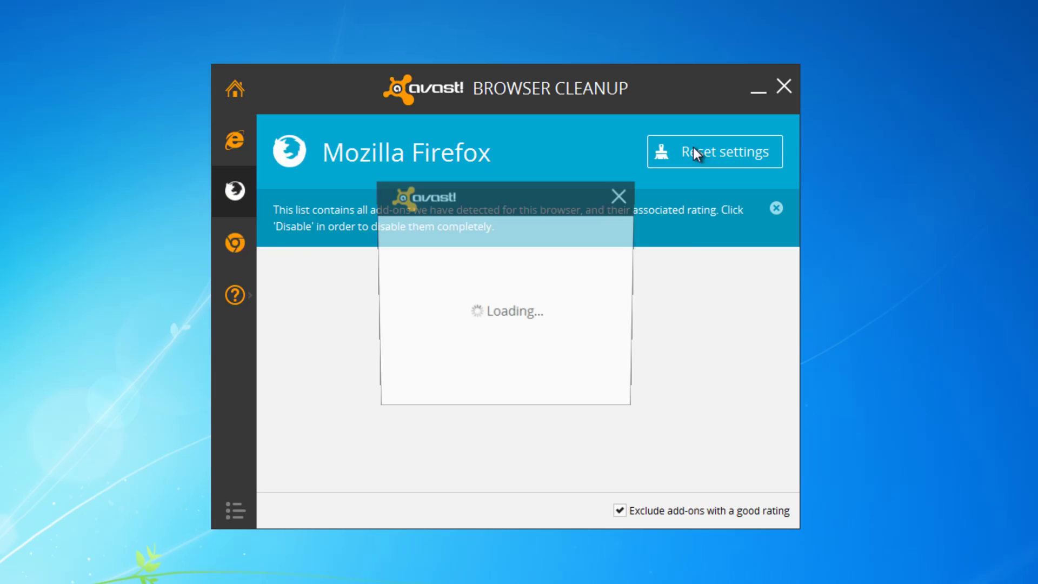
click(486, 333)
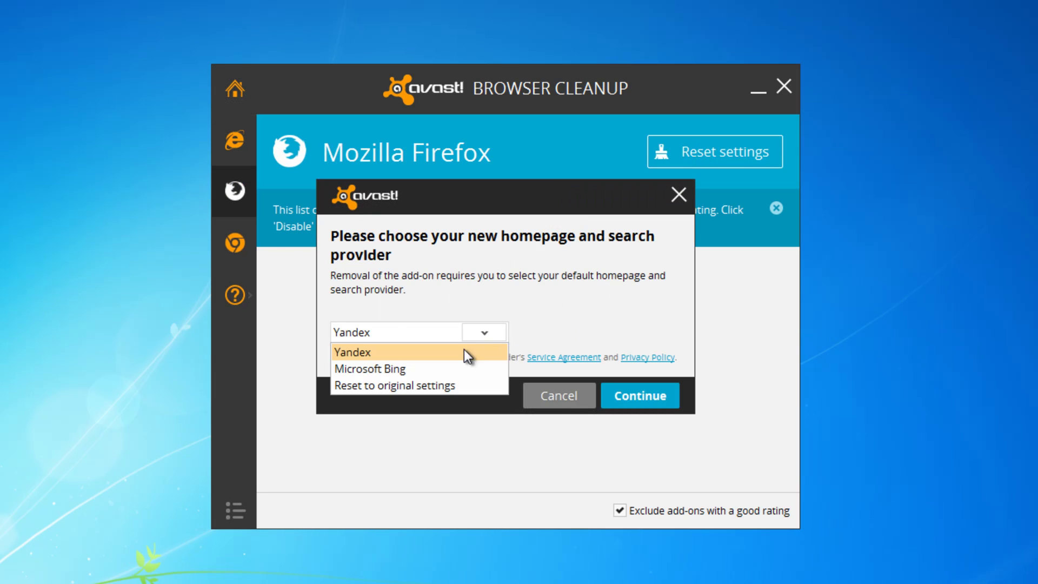
click(426, 383)
click(641, 397)
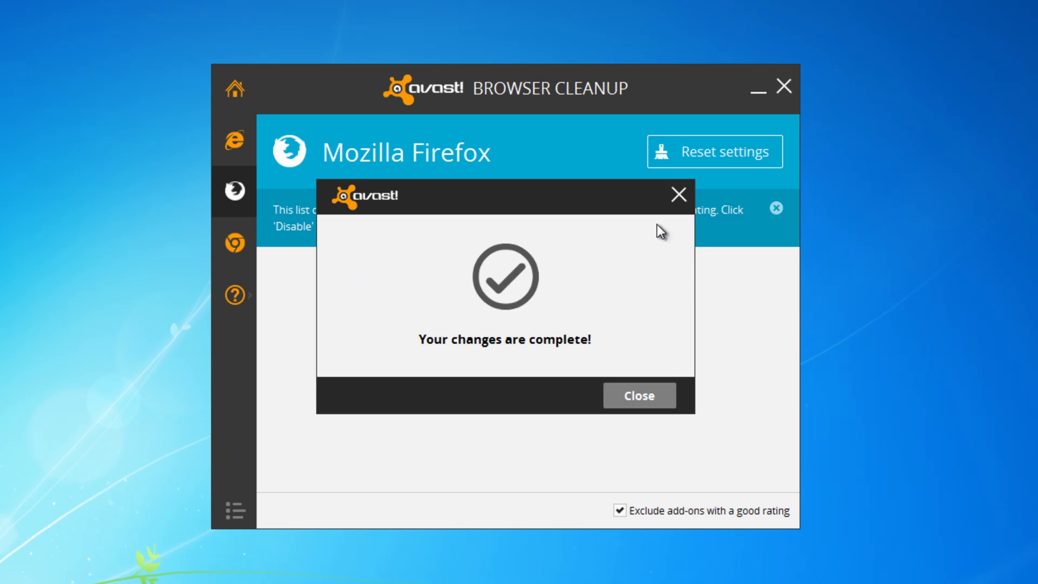
click(678, 196)
- Reset Chrome's homepage and search provider to original settings and dismiss the banner
click(230, 255)
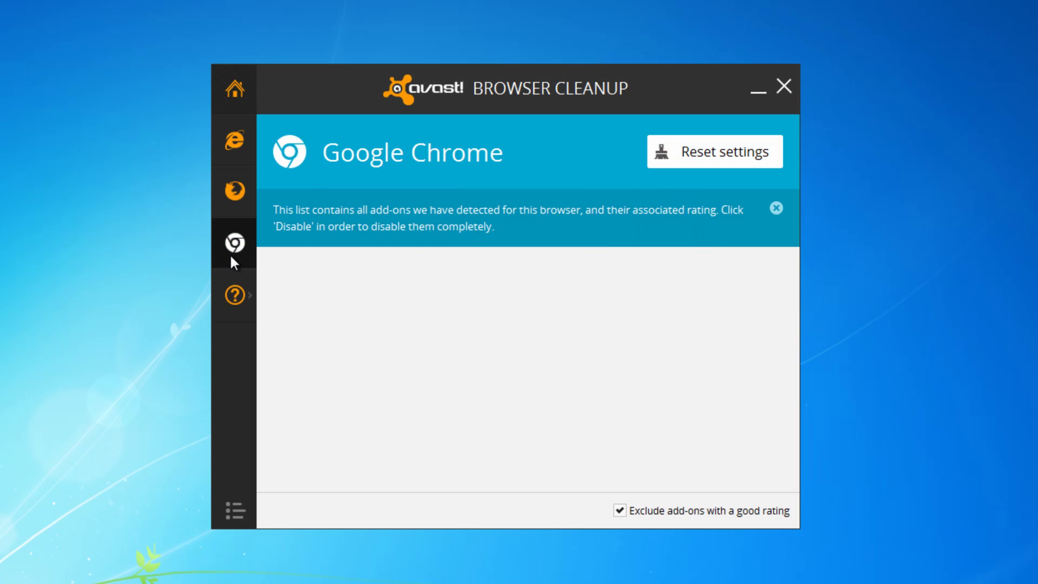
click(689, 146)
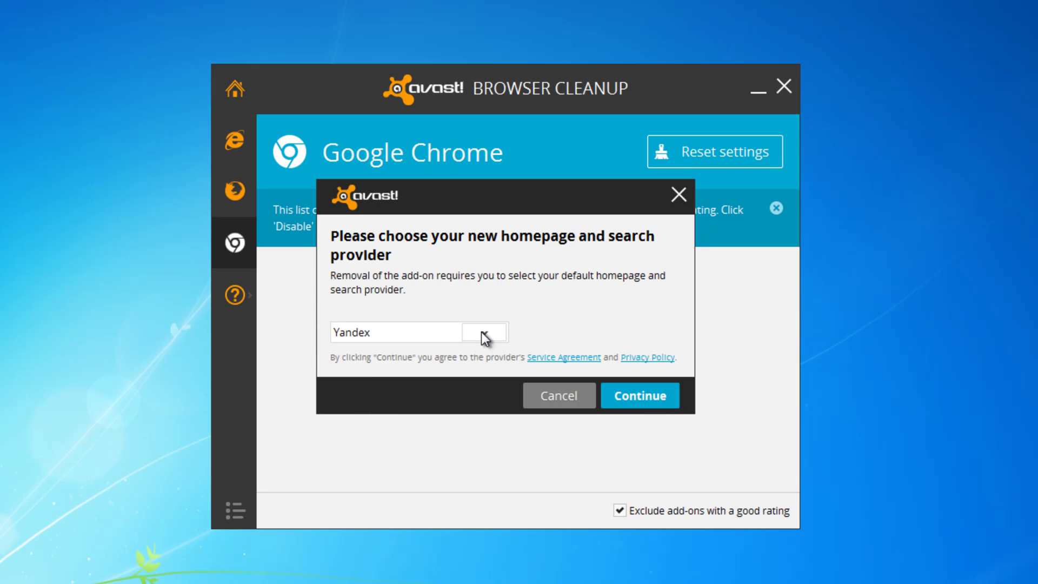
click(487, 333)
click(434, 384)
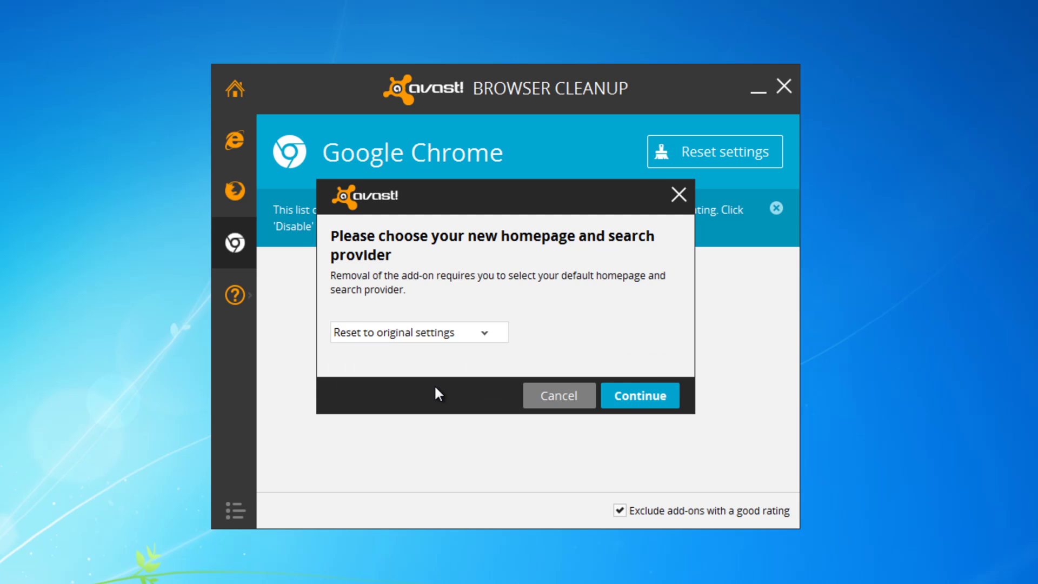
click(631, 397)
click(641, 392)
click(776, 209)
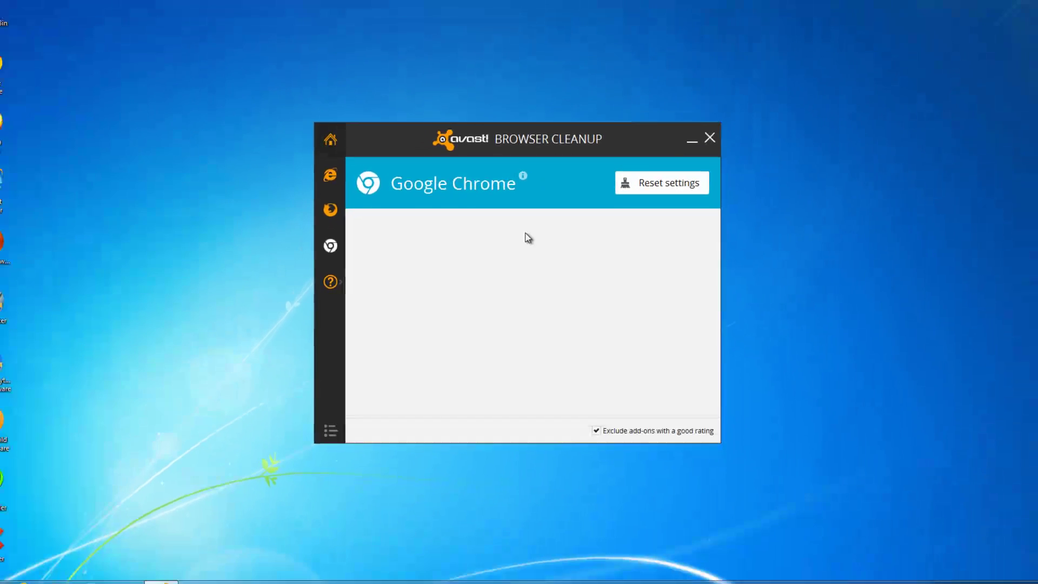
click(701, 147)
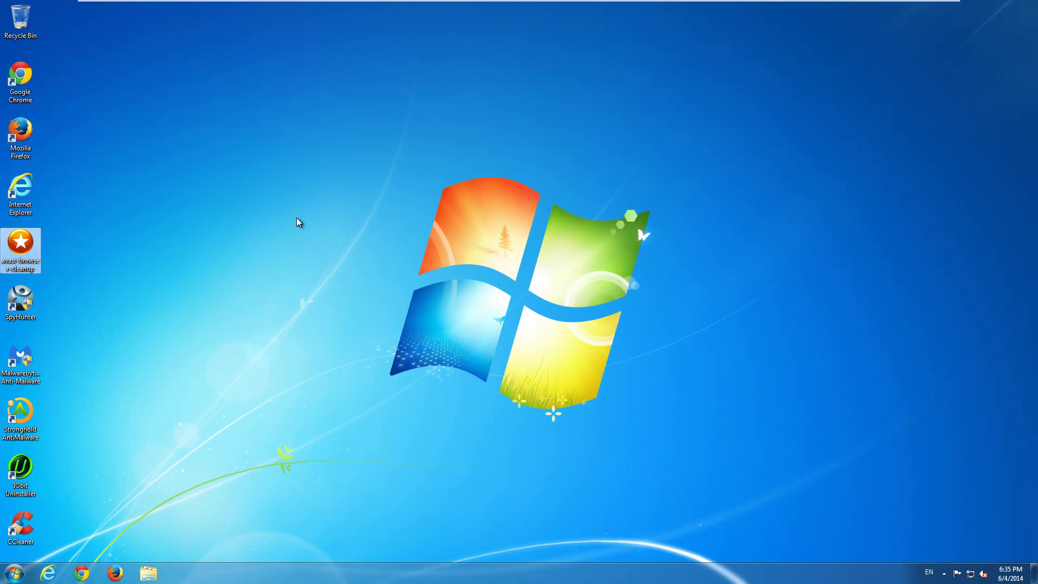
right_click(297, 220)
click(317, 248)
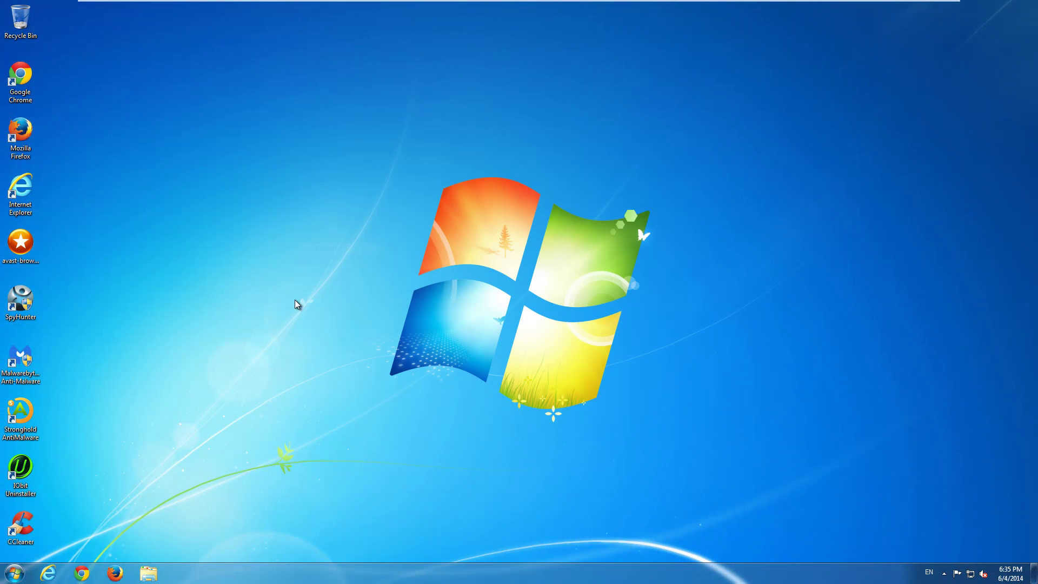
click(49, 573)
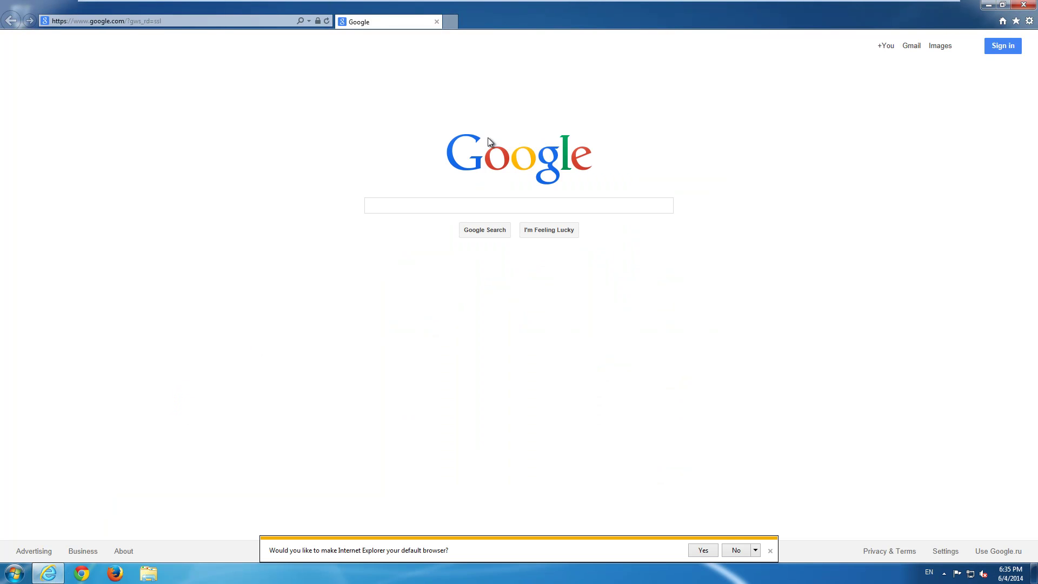
click(744, 550)
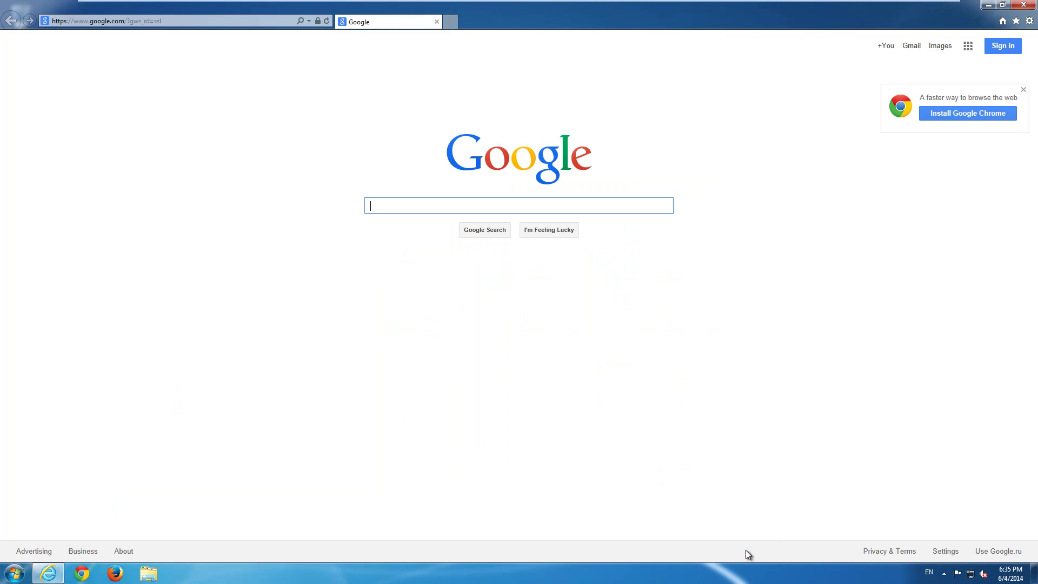
click(1003, 6)
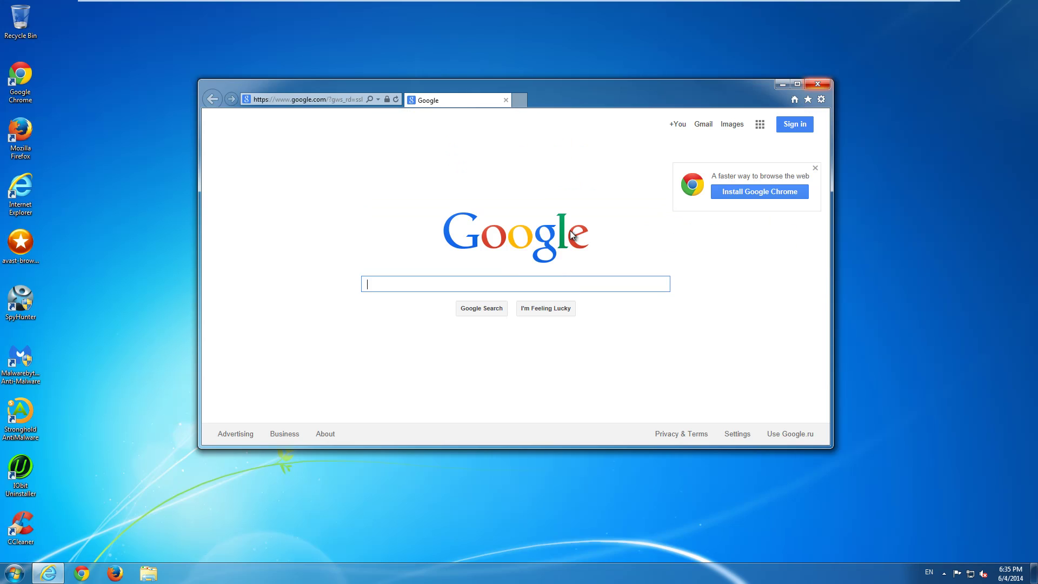
click(818, 84)
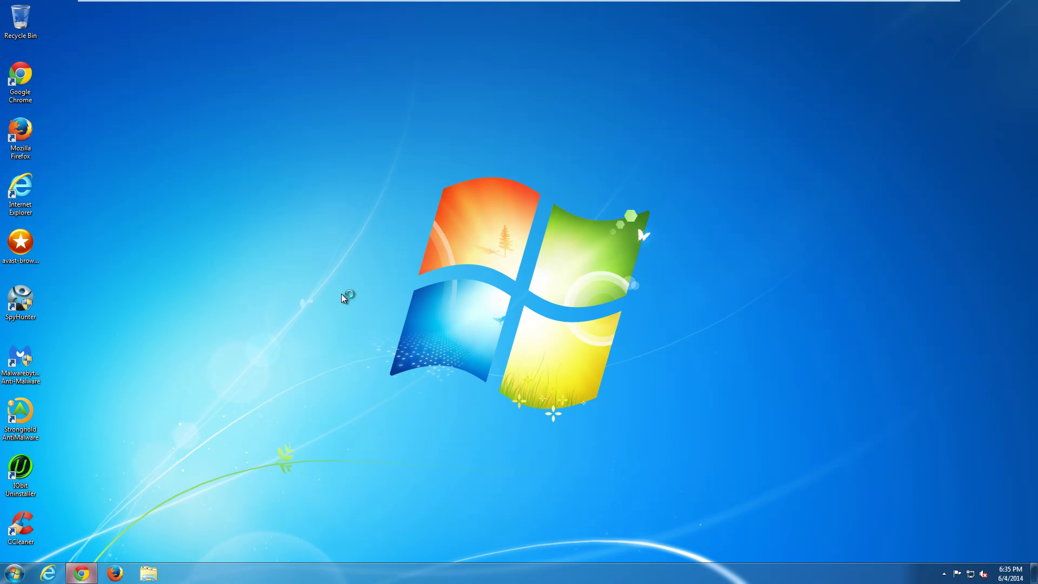
click(81, 573)
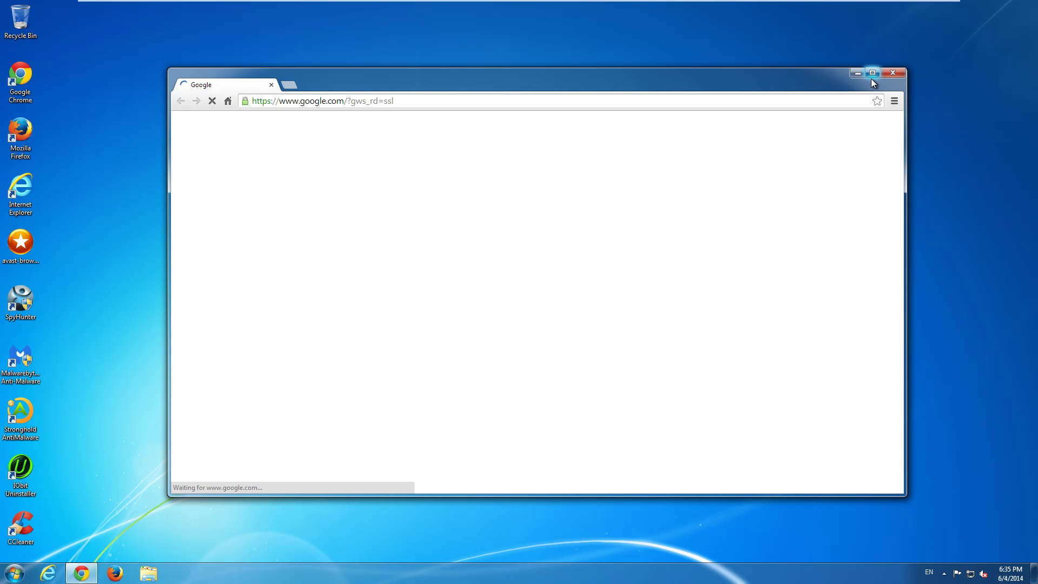
click(889, 74)
click(115, 574)
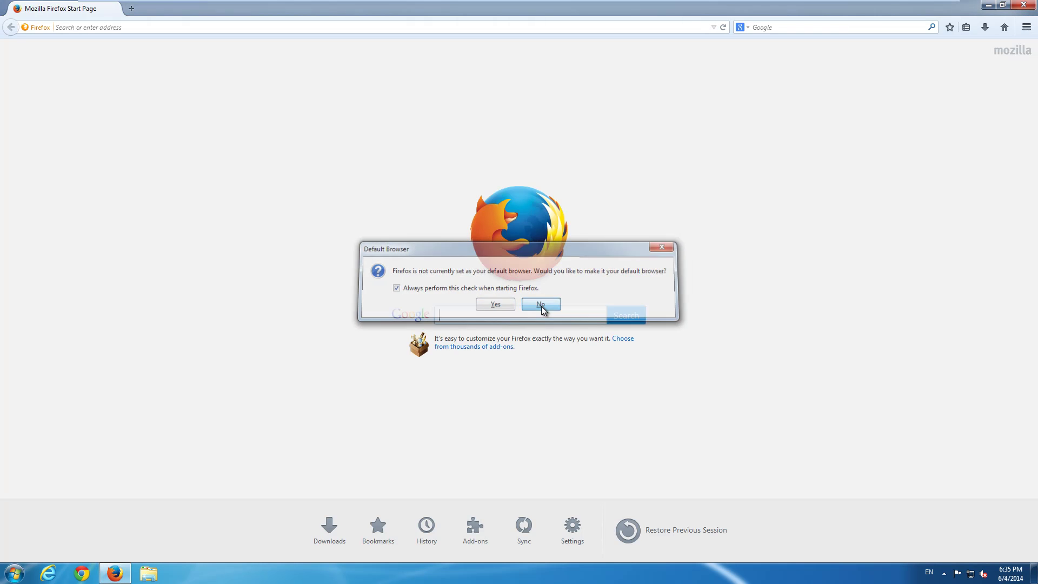
click(558, 308)
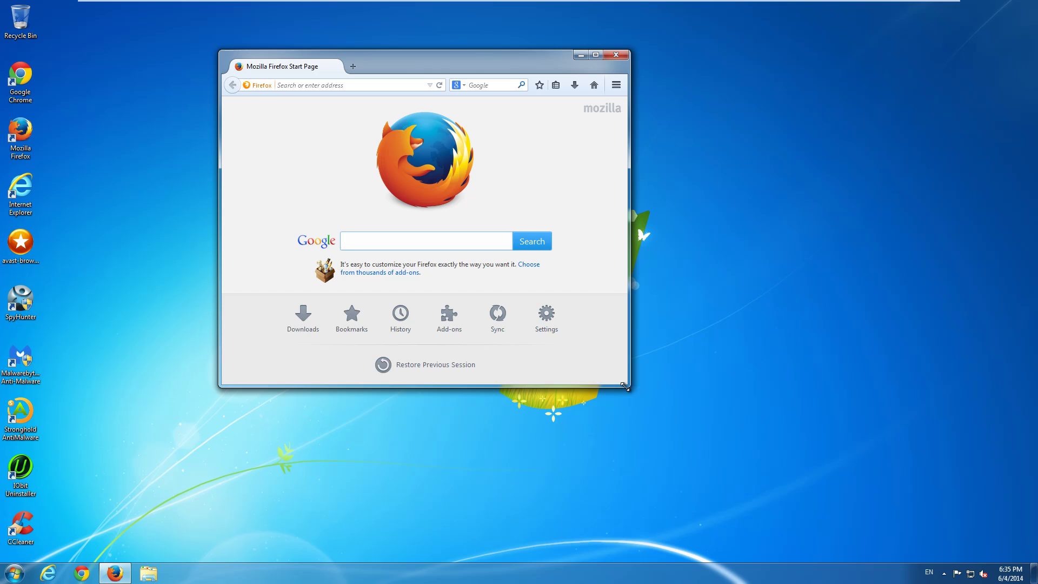
drag(627, 387, 748, 419)
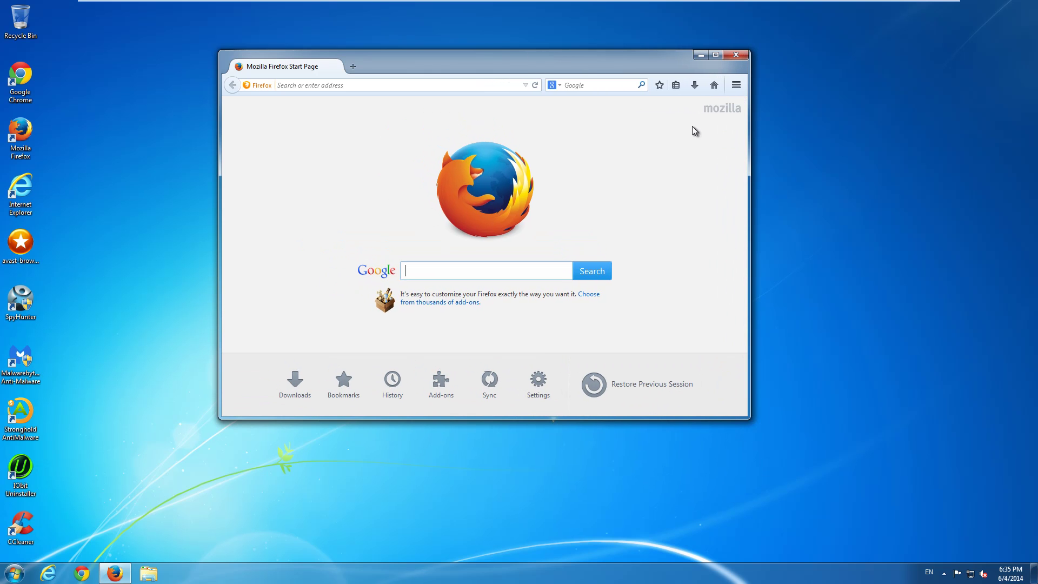
click(739, 58)
right_click(226, 186)
click(258, 214)
right_click(107, 203)
click(141, 232)
right_click(60, 348)
click(90, 379)
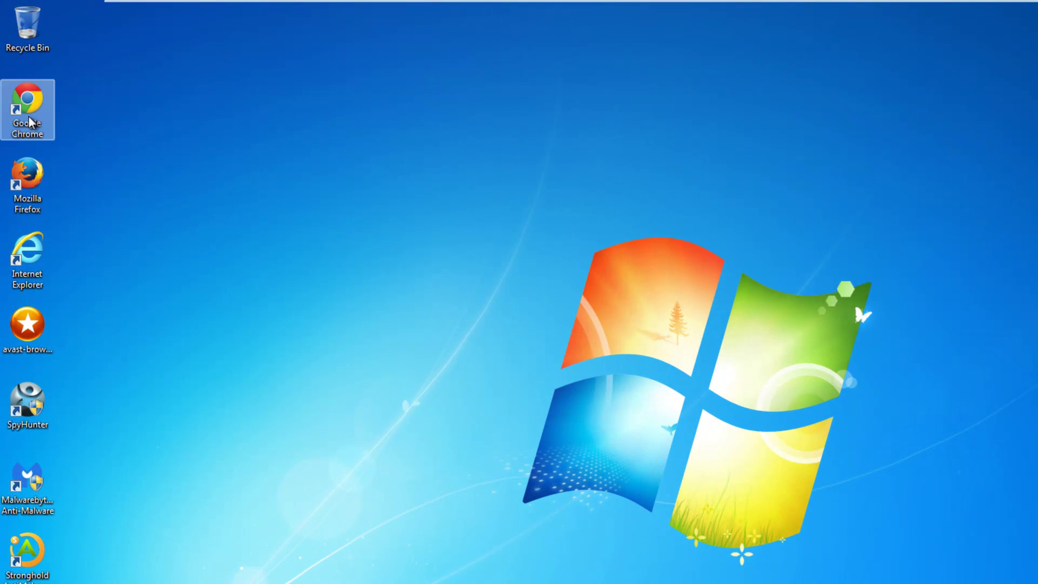
right_click(29, 119)
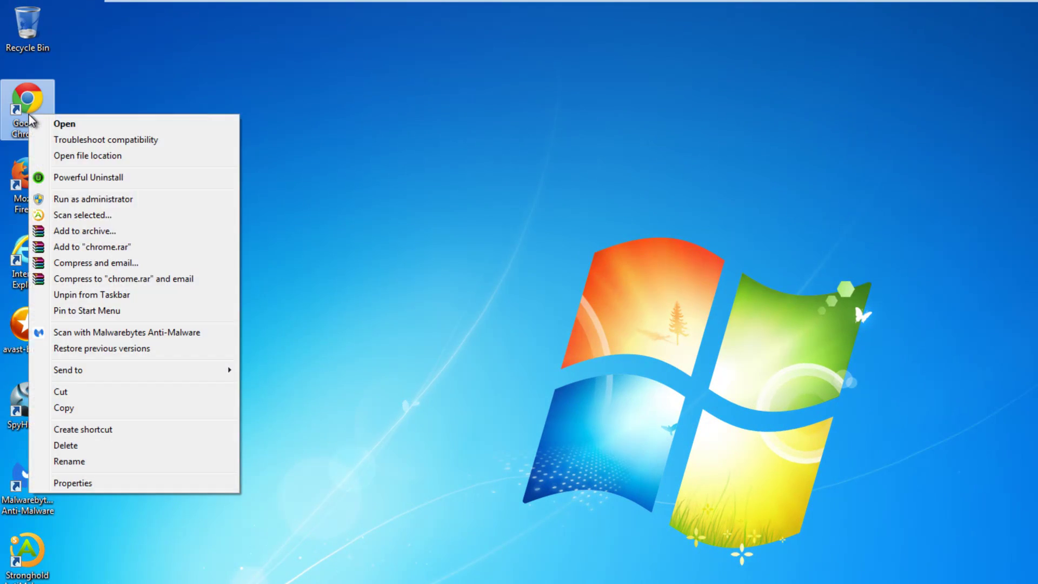
click(85, 484)
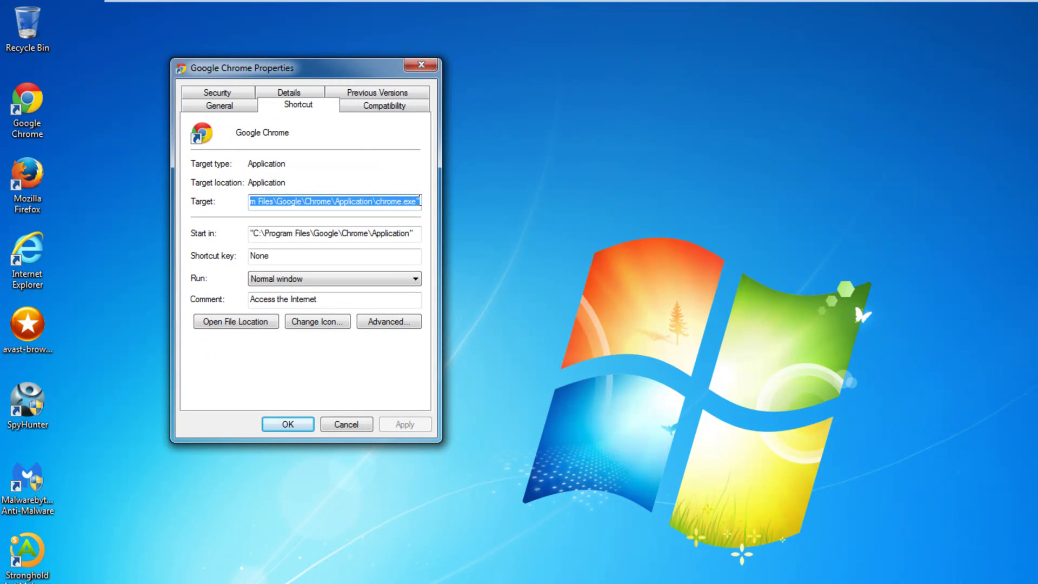
click(419, 201)
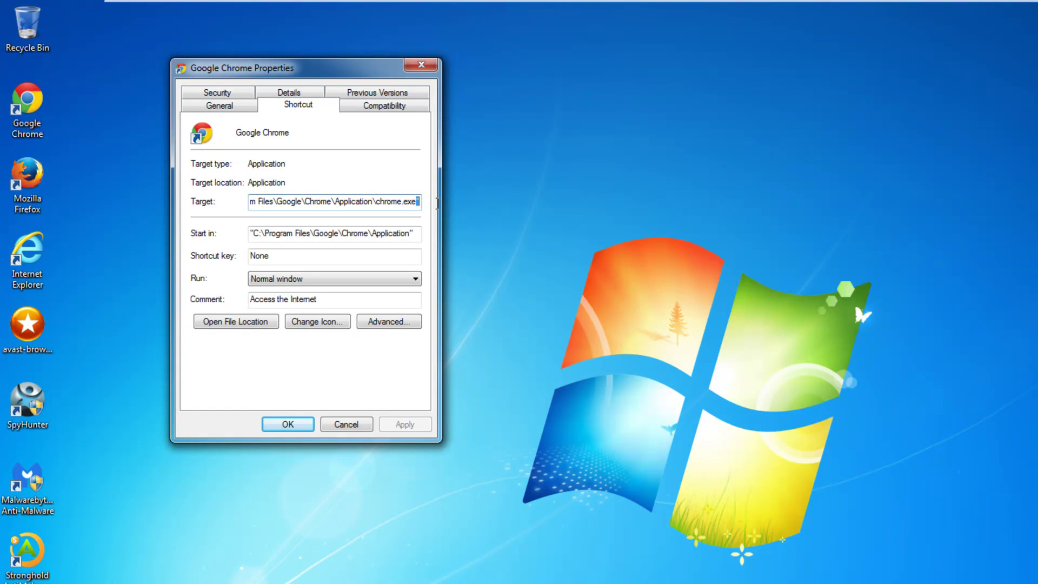
click(421, 200)
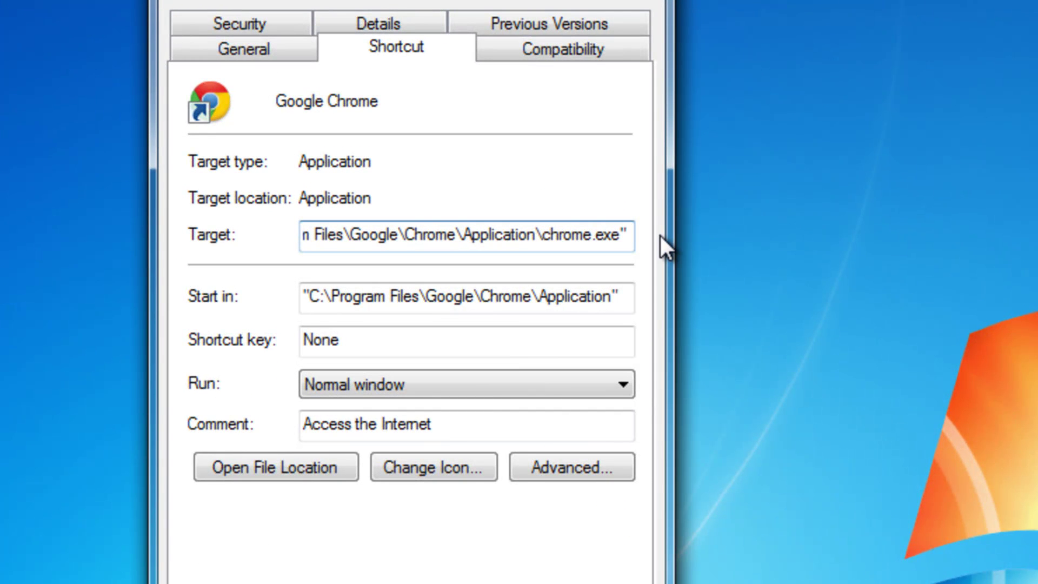
text(ww)
key(BackSpace)
key(BackSpace)
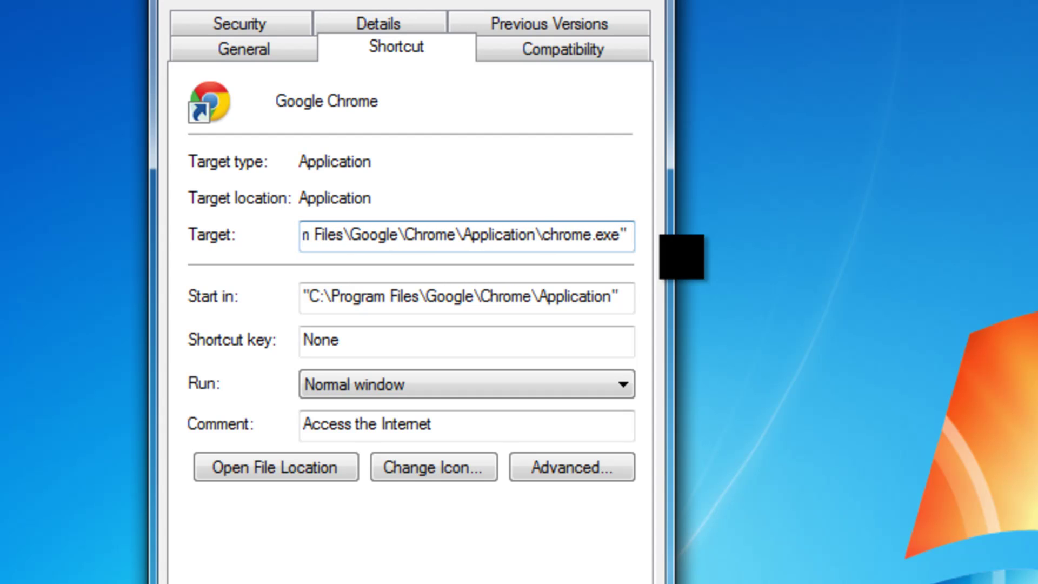
text(http://www.trovi.com)
key(Return)
click(469, 394)
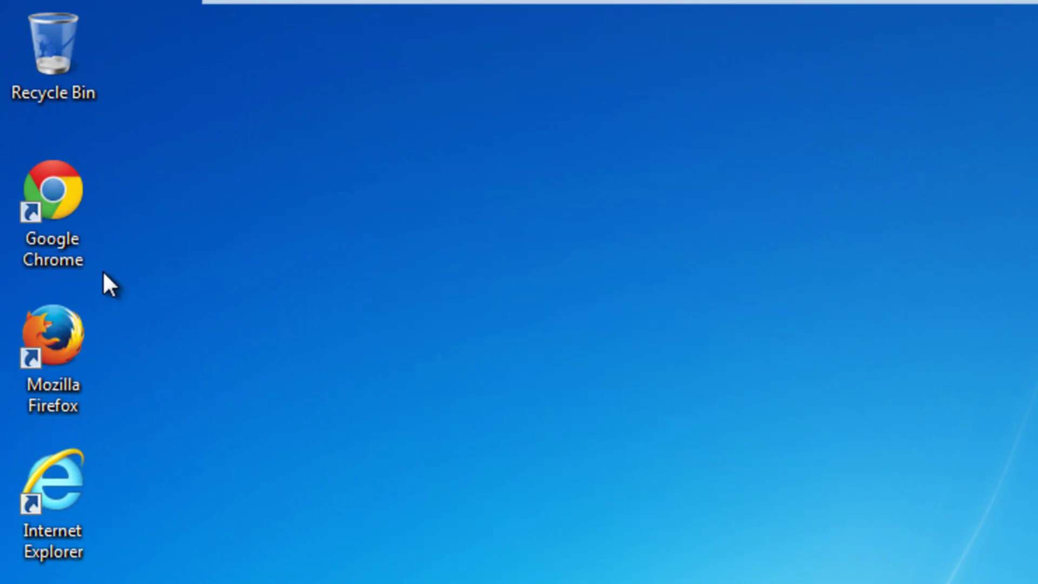
double_click(66, 228)
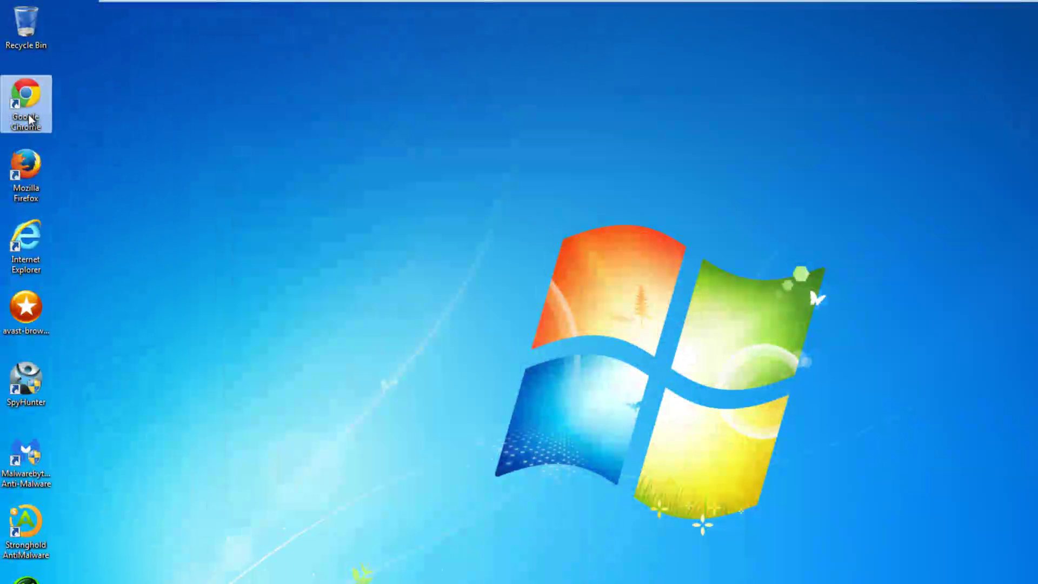
- Remove the Trovi URL from the Chrome shortcut's target, approve the change and refresh the desktop
right_click(29, 114)
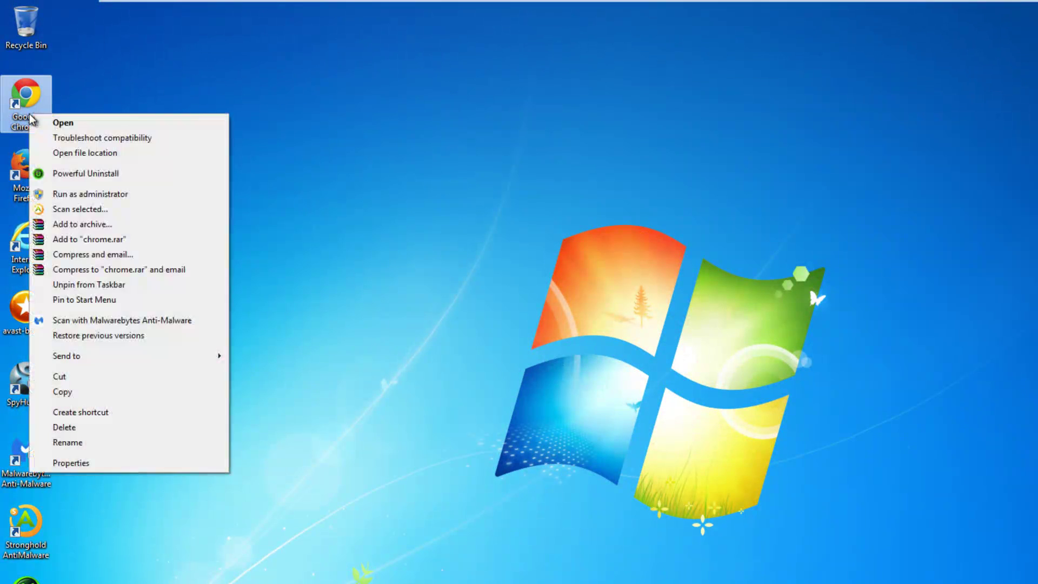
click(81, 462)
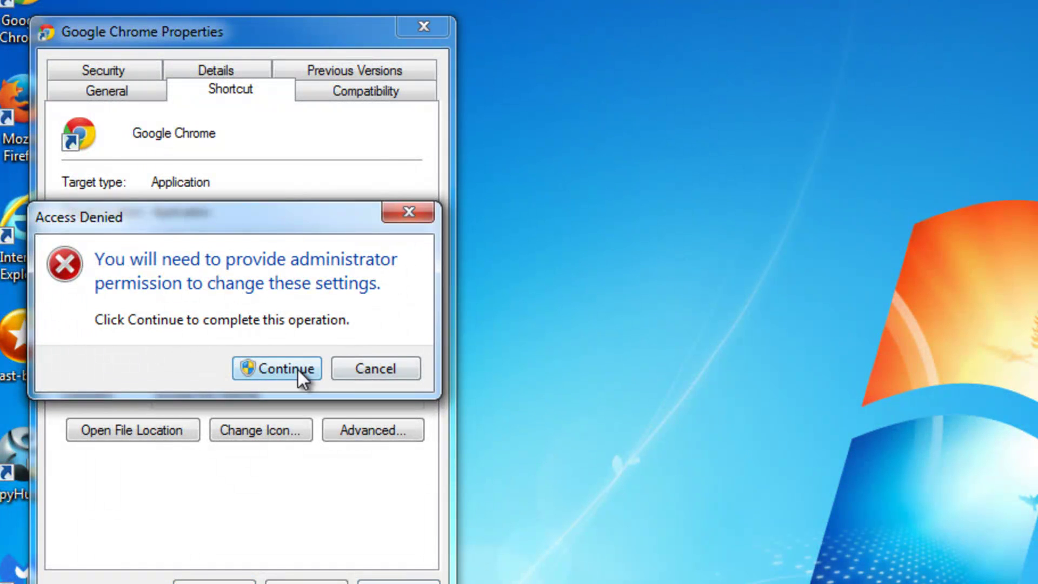
click(297, 369)
click(212, 581)
right_click(333, 241)
click(387, 307)
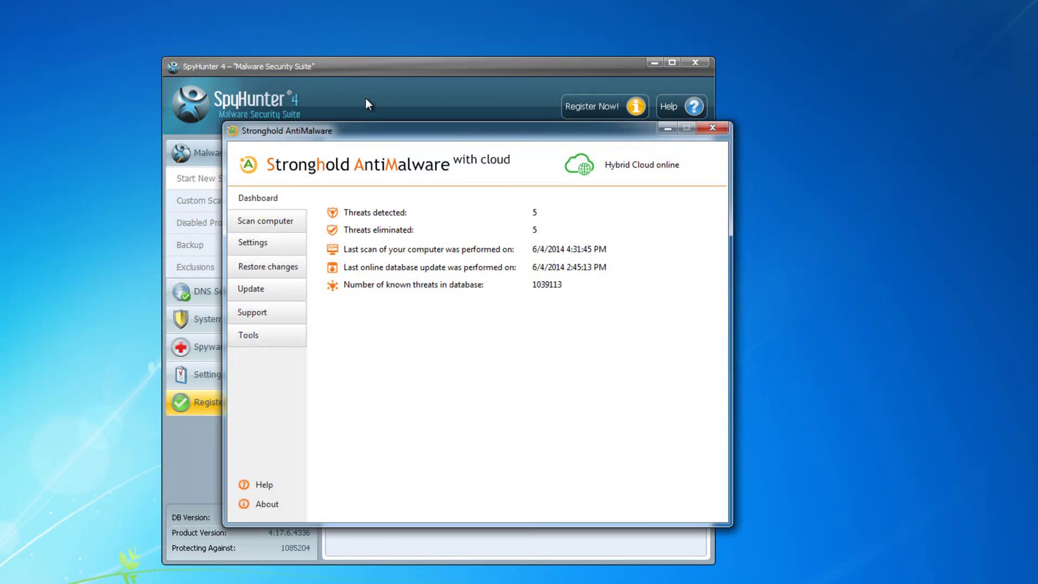
- Shift the Stronghold AntiMalware dashboard showing 5 threats detected and 5 eliminated
drag(362, 130, 330, 123)
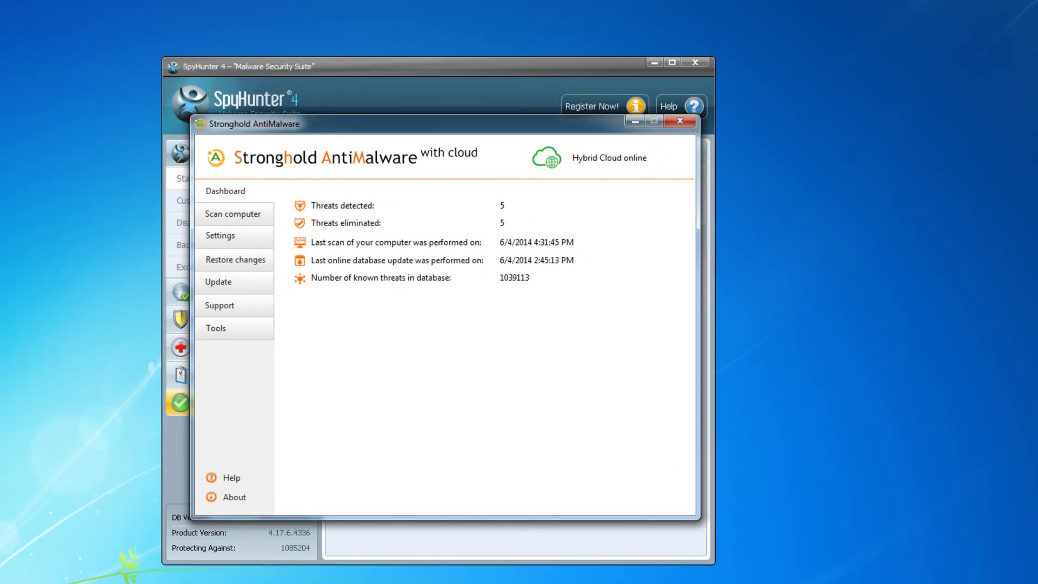